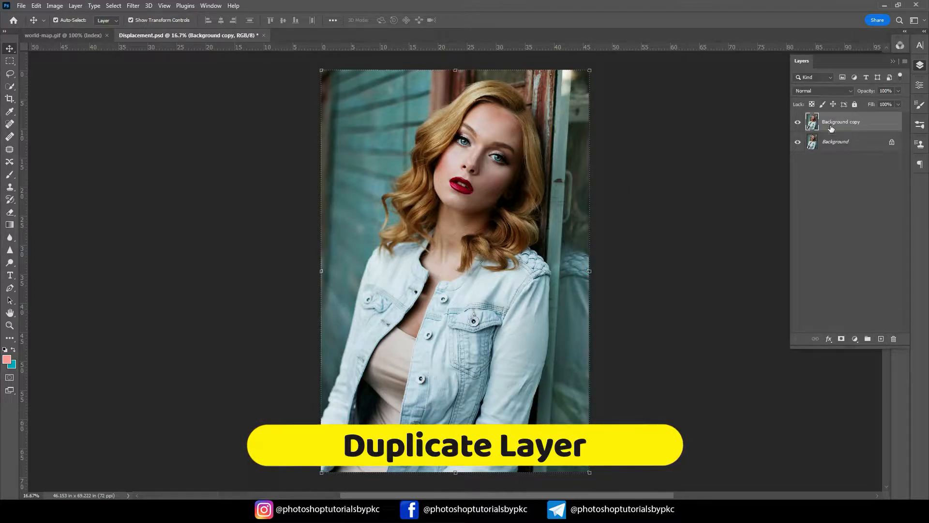
# Darken the duplicated portrait layer with a Curves adjustment, moving the black point to input 68, output 0.
pyautogui.click(829, 121)
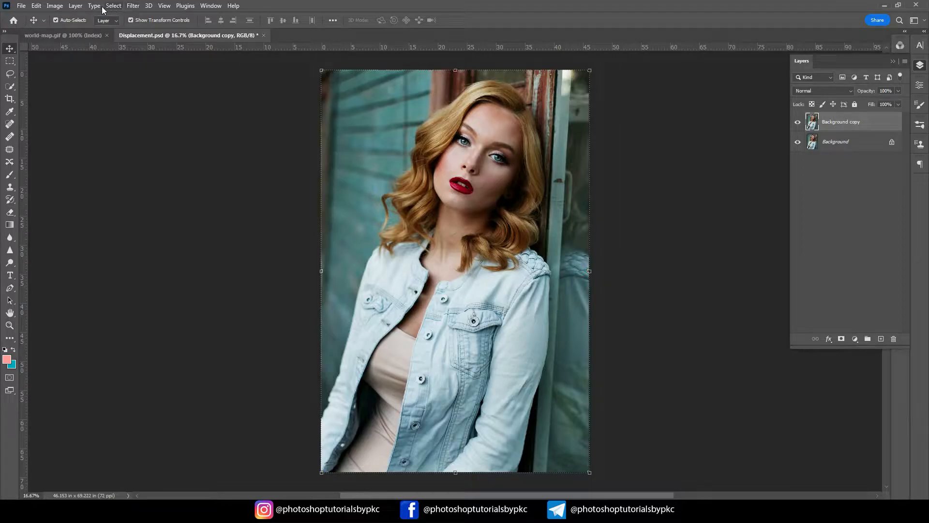
pyautogui.click(55, 6)
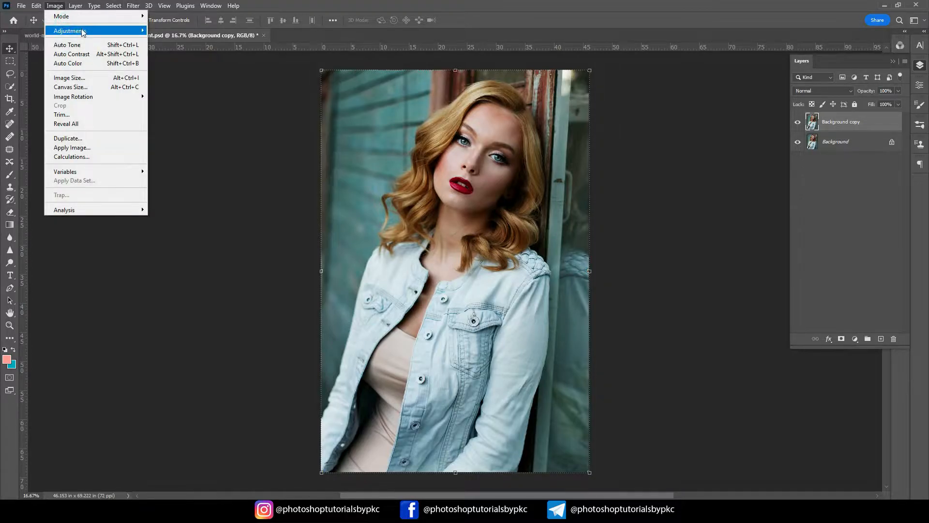
pyautogui.moveTo(70, 30)
pyautogui.click(167, 48)
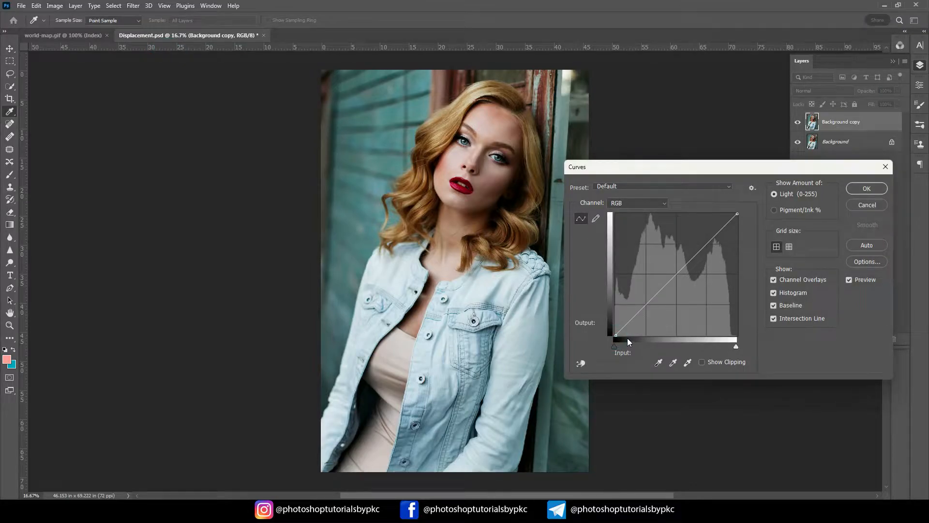
pyautogui.moveTo(614, 336); pyautogui.dragTo(648, 335)
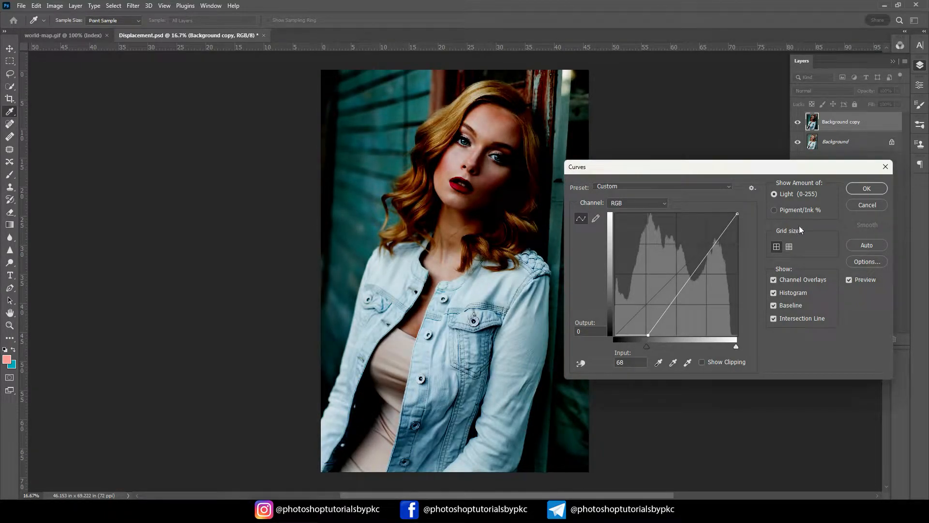
pyautogui.click(861, 191)
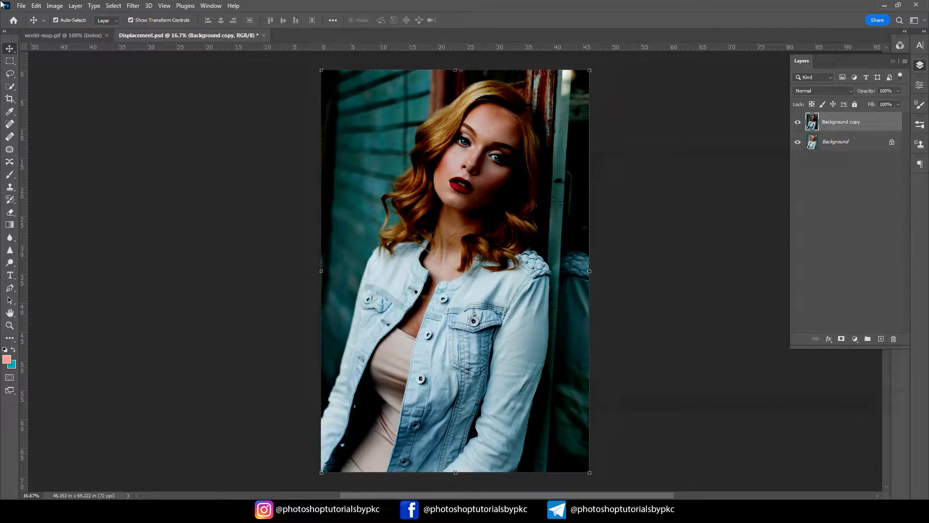
pyautogui.click(223, 269)
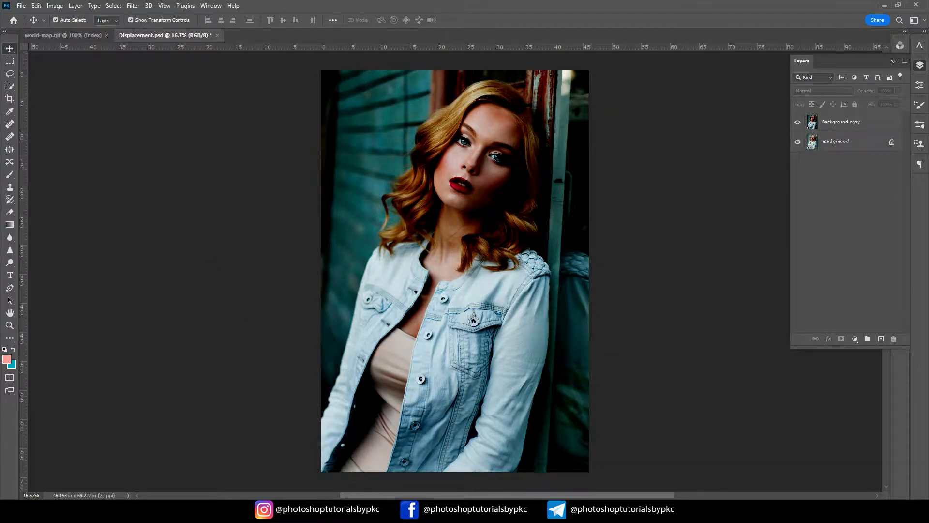
# Rename the darkened portrait copy to Shadow and hide that layer.
pyautogui.doubleClick(838, 123)
pyautogui.write('Shado')
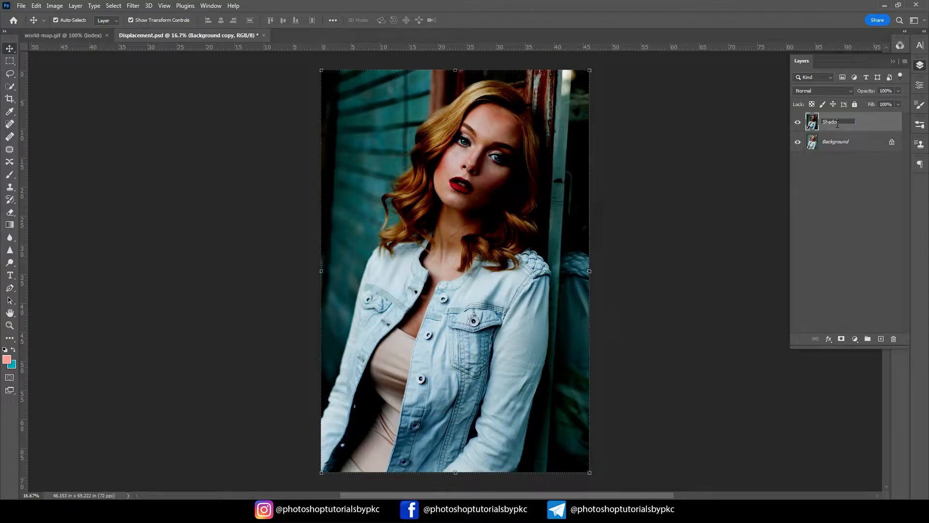
pyautogui.write('w')
pyautogui.click(809, 193)
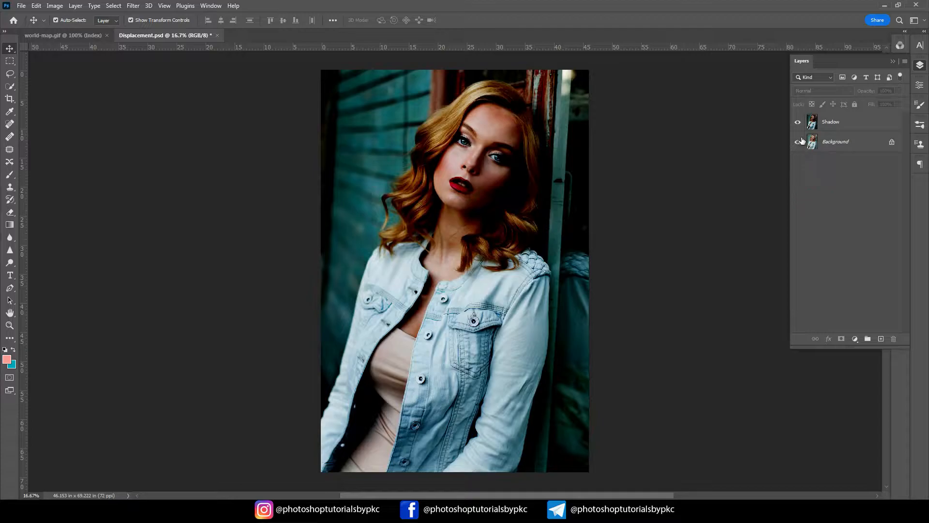
pyautogui.click(797, 124)
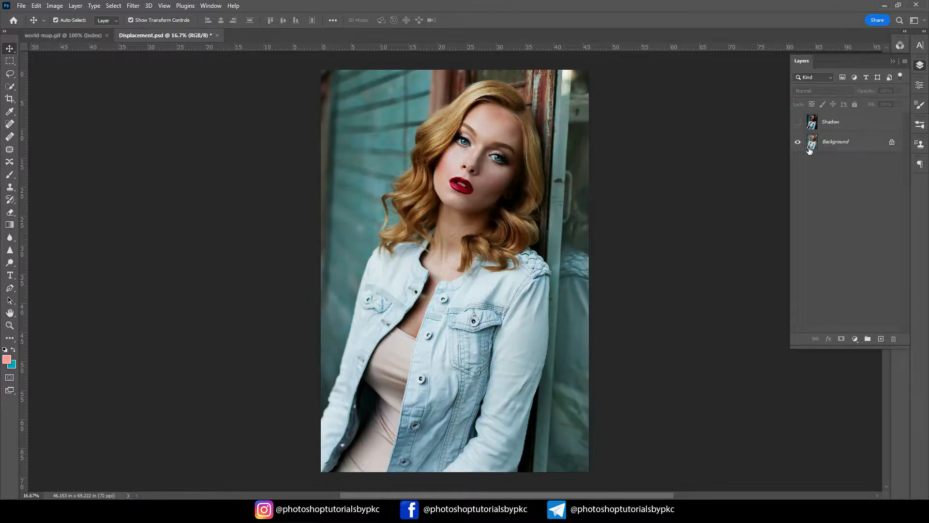
# Copy the entire world-map.gif image and paste it into Displacement.psd as a new layer.
pyautogui.click(85, 35)
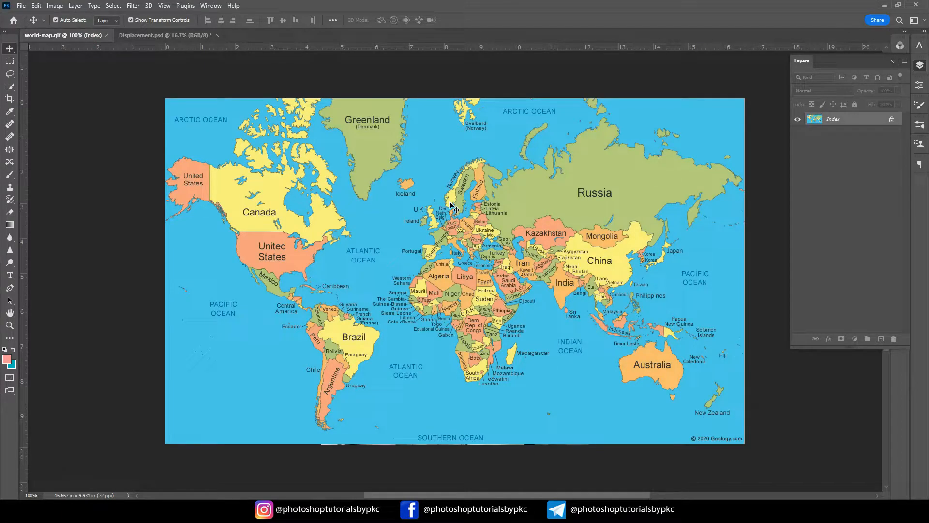
pyautogui.hotkey('ctrl', 'a')
pyautogui.hotkey('ctrl', 'c')
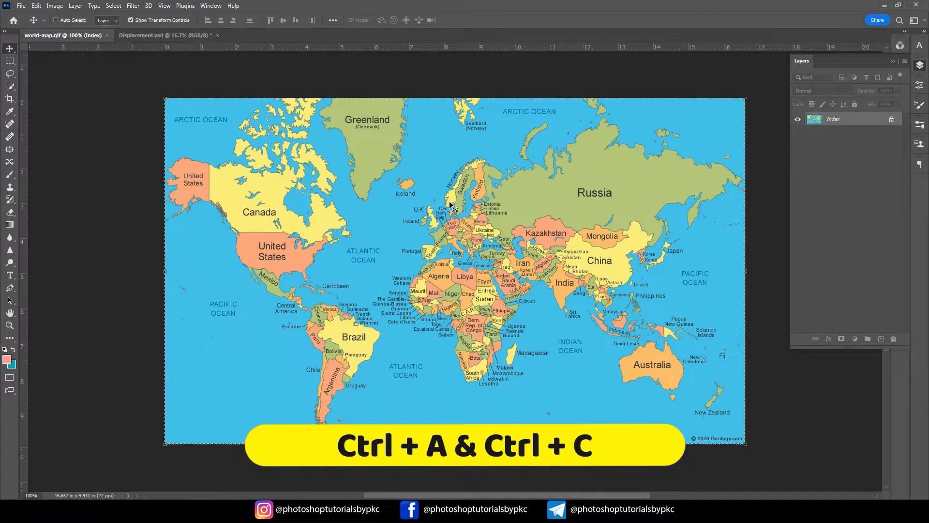
pyautogui.click(178, 37)
pyautogui.hotkey('ctrl', 'v')
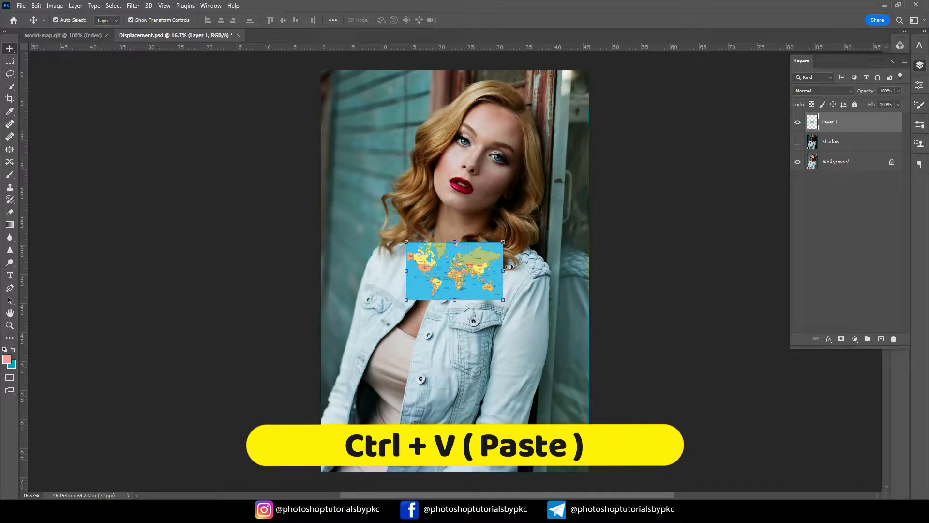
# Enlarge and rotate the pasted world map so that it lies tilted across the woman's face.
pyautogui.hotkey('ctrl', 't')
pyautogui.moveTo(509, 281); pyautogui.dragTo(411, 338)
pyautogui.moveTo(479, 285); pyautogui.dragTo(486, 227)
pyautogui.press('Return')
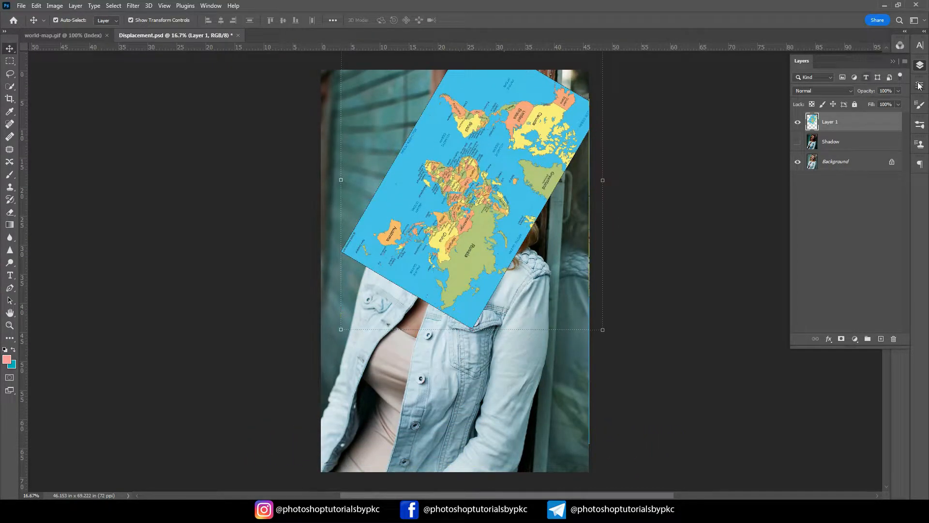
# Lower the map layer's opacity to 45% and align the map with the face beneath it.
pyautogui.moveTo(882, 104); pyautogui.dragTo(874, 104)
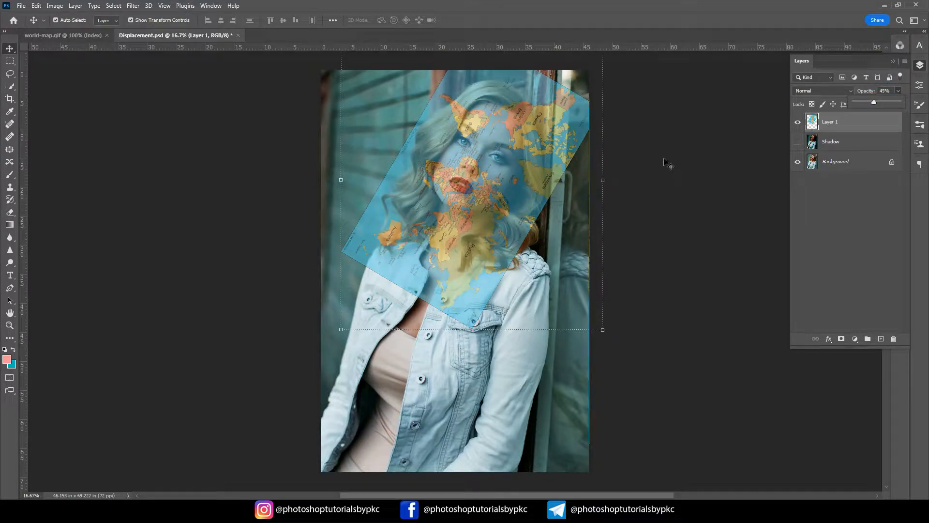
pyautogui.hotkey('ctrl', '+')
pyautogui.hotkey('ctrl', '+')
pyautogui.hotkey('ctrl', '+')
pyautogui.moveTo(547, 175); pyautogui.dragTo(419, 476)
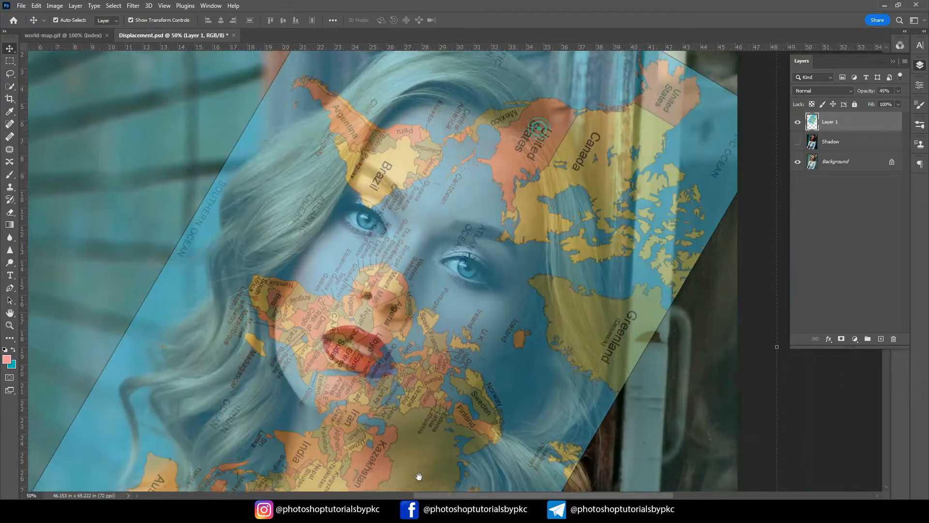
pyautogui.moveTo(455, 365); pyautogui.dragTo(445, 341)
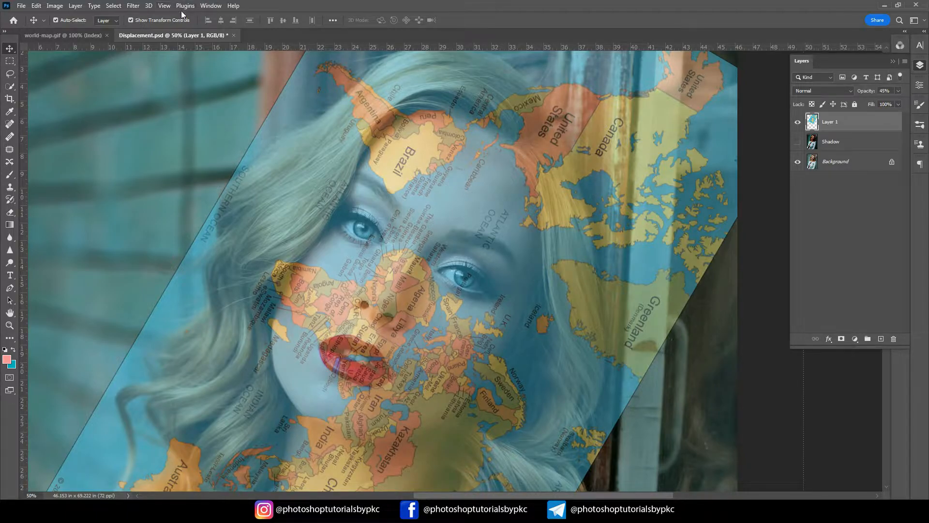
# Bulge the map layer with the Pinch filter at -66% and set its opacity to 100%.
pyautogui.click(133, 6)
pyautogui.moveTo(159, 131)
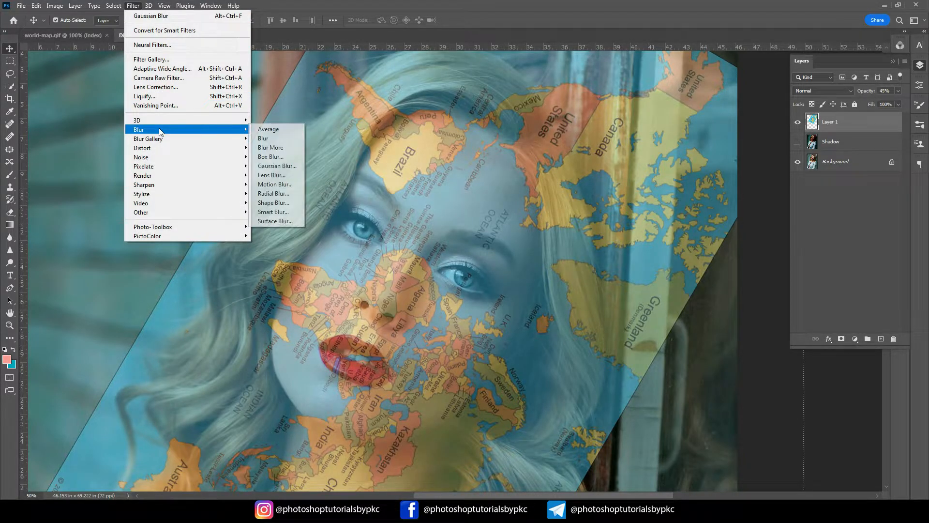
pyautogui.moveTo(154, 148)
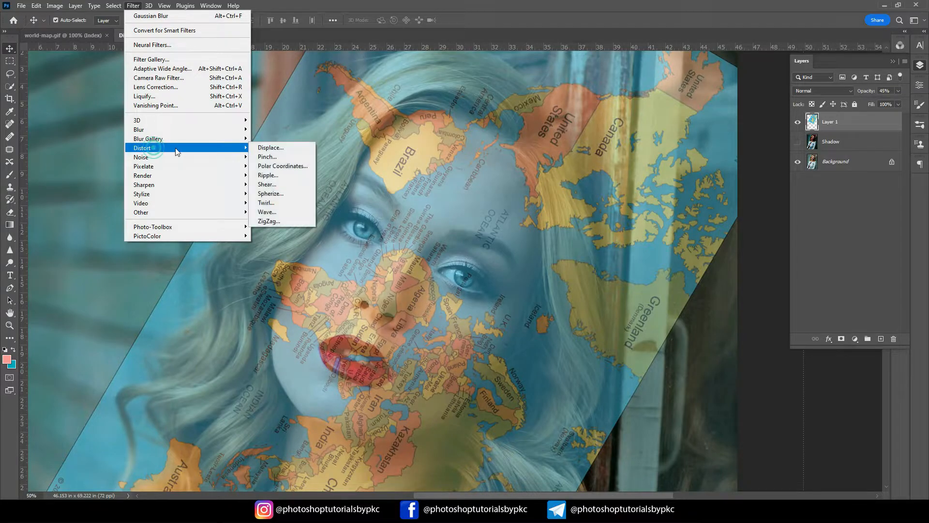
pyautogui.click(265, 157)
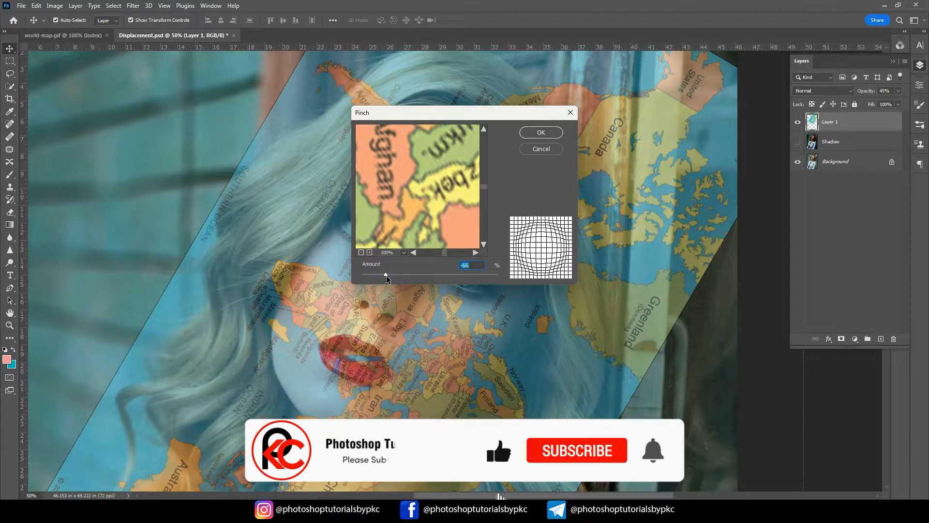
pyautogui.click(541, 133)
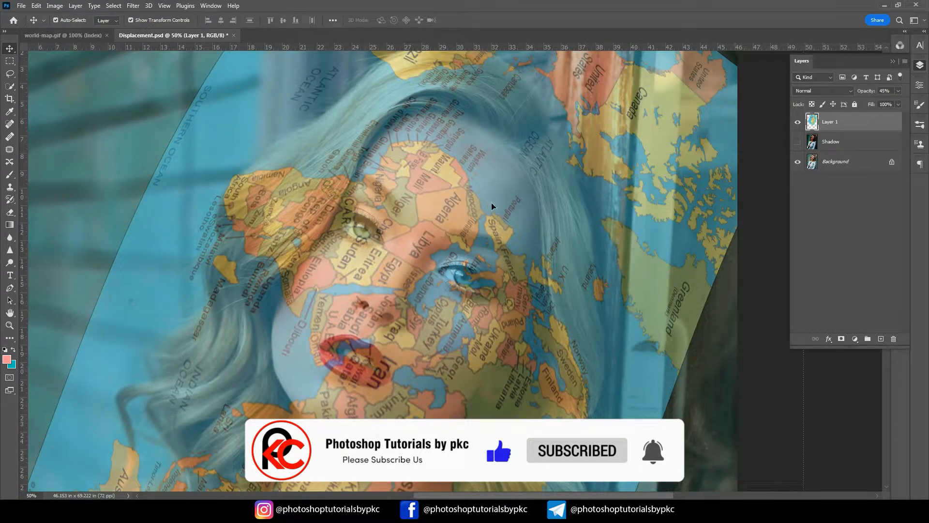
pyautogui.click(897, 91)
pyautogui.moveTo(878, 101); pyautogui.dragTo(912, 108)
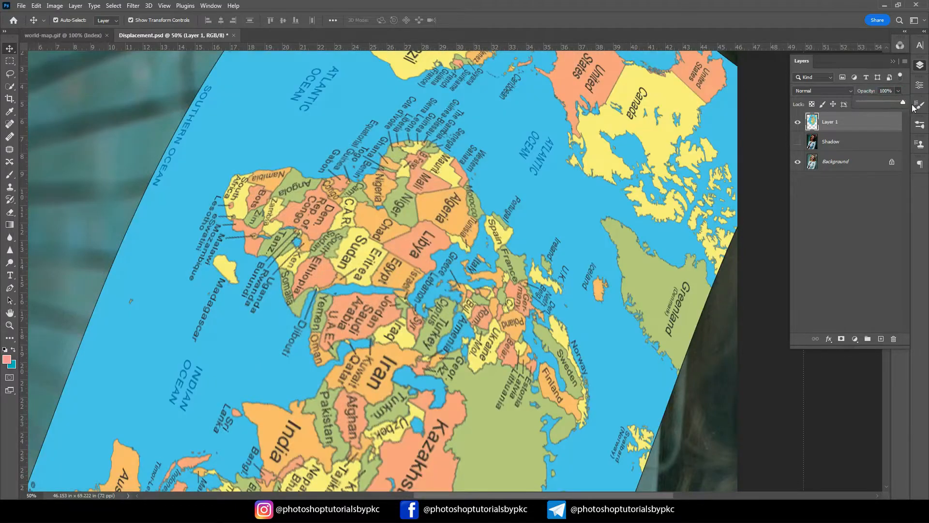
# Displace the map layer with horizontal and vertical scale 10, Stretch To Fit and Repeat Edge Pixels, using Displacement.psd as the map.
pyautogui.click(134, 6)
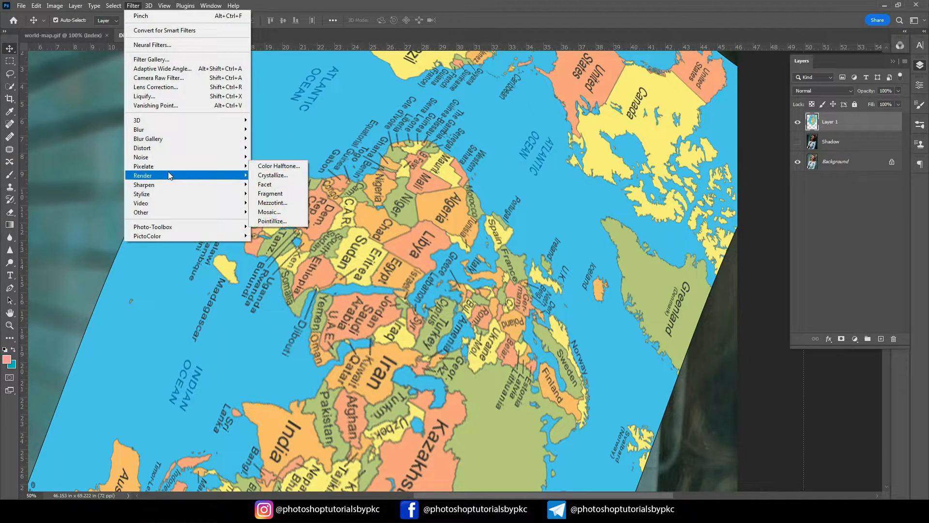
pyautogui.moveTo(156, 150)
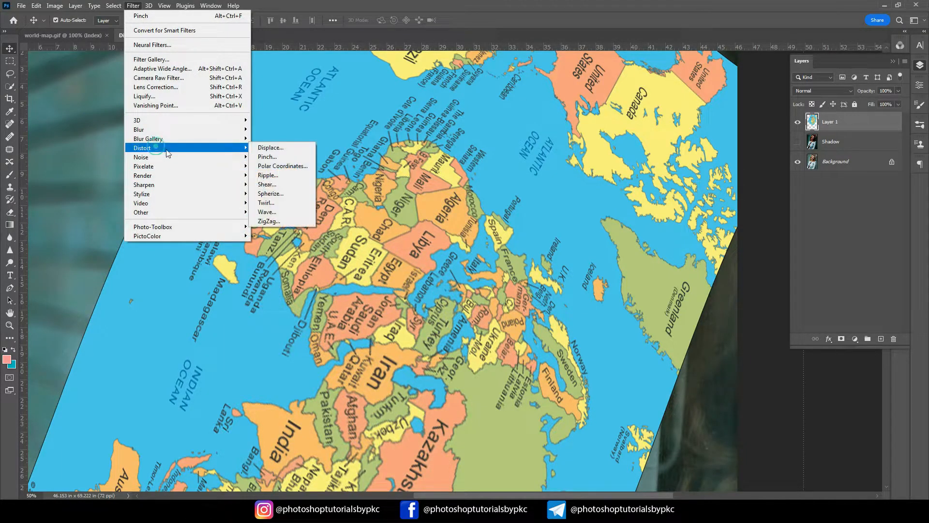
pyautogui.click(272, 148)
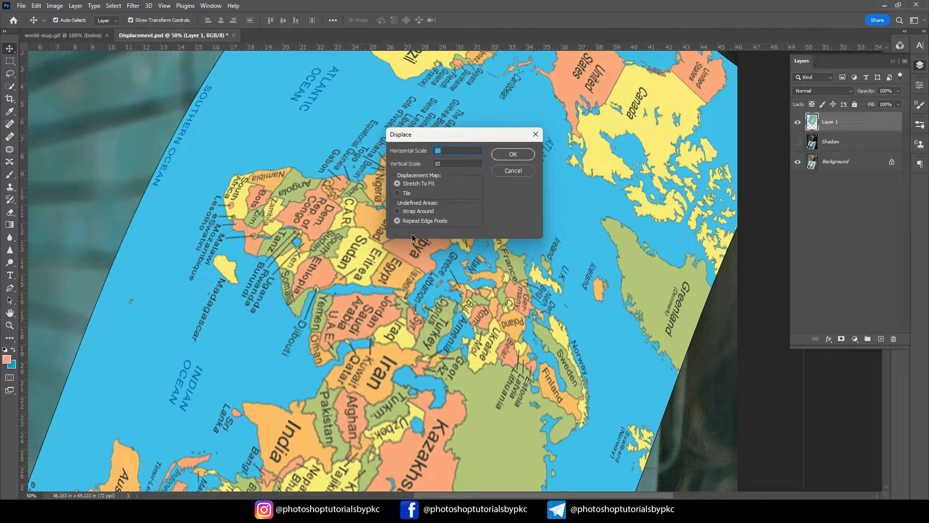
pyautogui.click(514, 154)
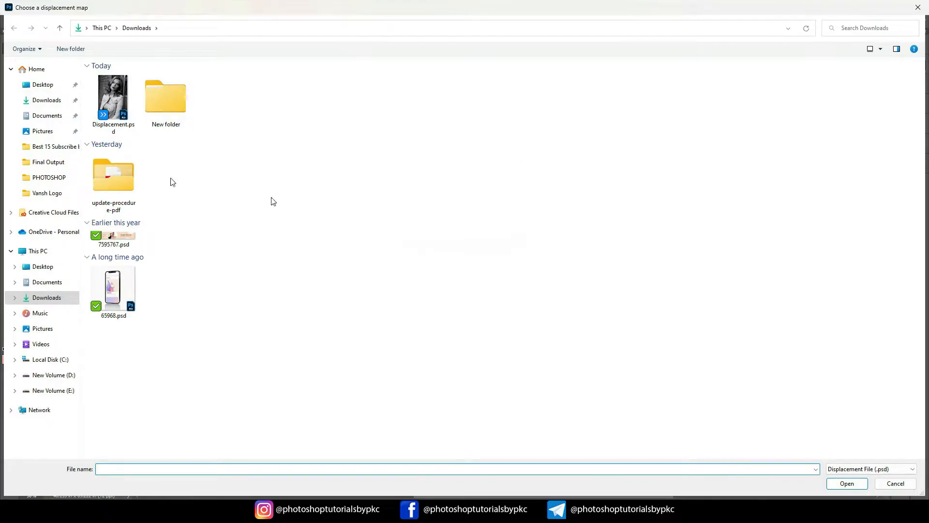
pyautogui.click(117, 105)
pyautogui.click(846, 483)
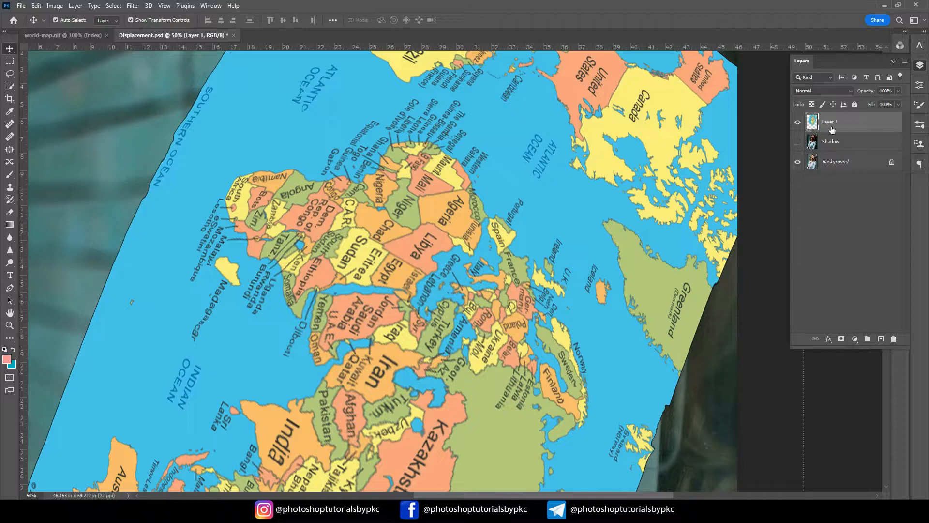
# Set the map layer to Multiply and use Blend If Gray with split Underlying Layer highlight sliders to reveal the skin highlights softly.
pyautogui.click(850, 92)
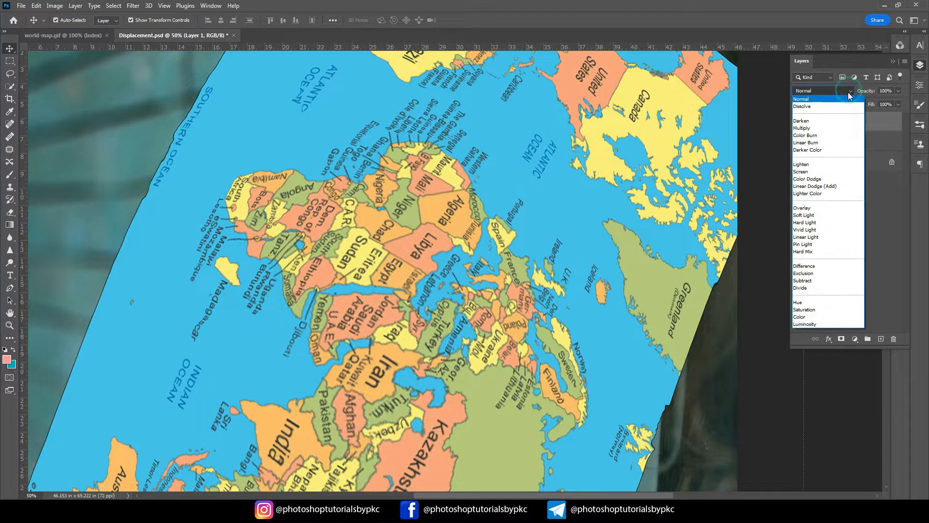
pyautogui.click(803, 128)
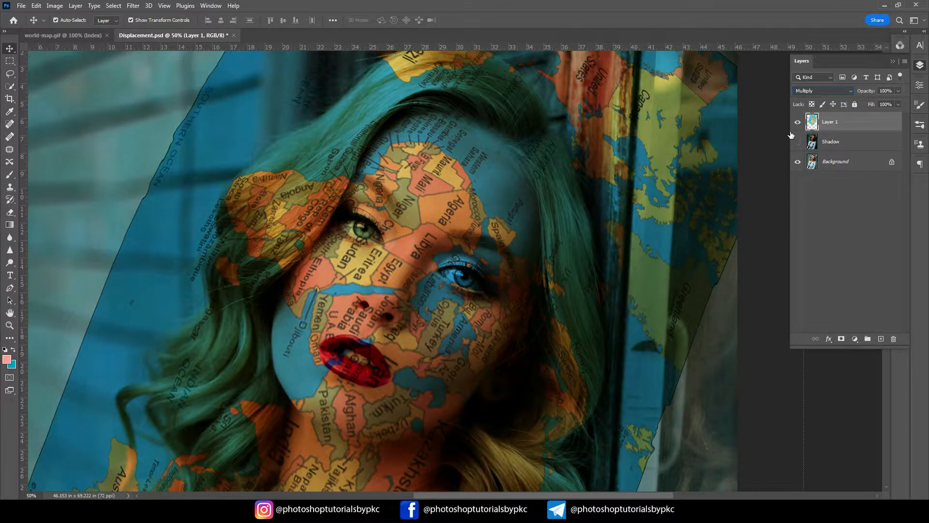
pyautogui.click(828, 340)
pyautogui.click(835, 350)
pyautogui.moveTo(772, 422); pyautogui.dragTo(797, 421)
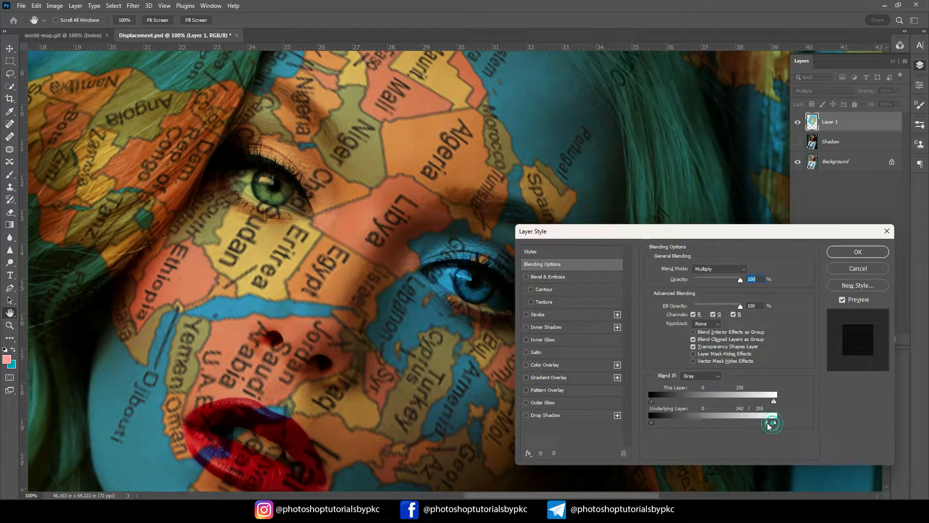
pyautogui.moveTo(730, 422); pyautogui.dragTo(774, 425)
pyautogui.moveTo(774, 422); pyautogui.dragTo(748, 416)
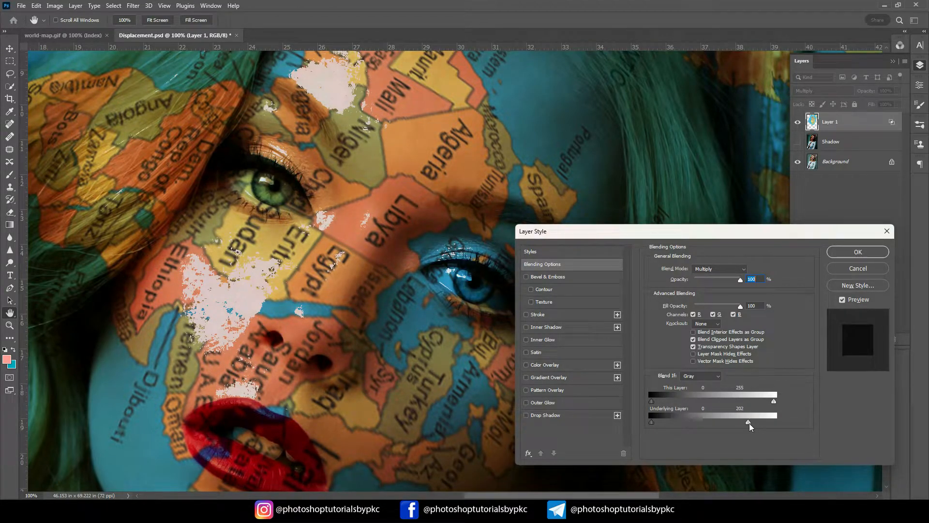
pyautogui.moveTo(747, 422)
pyautogui.mouseDown()
pyautogui.moveTo(733, 423)
pyautogui.moveTo(758, 422)
pyautogui.moveTo(729, 423)
pyautogui.moveTo(754, 423)
pyautogui.mouseUp()
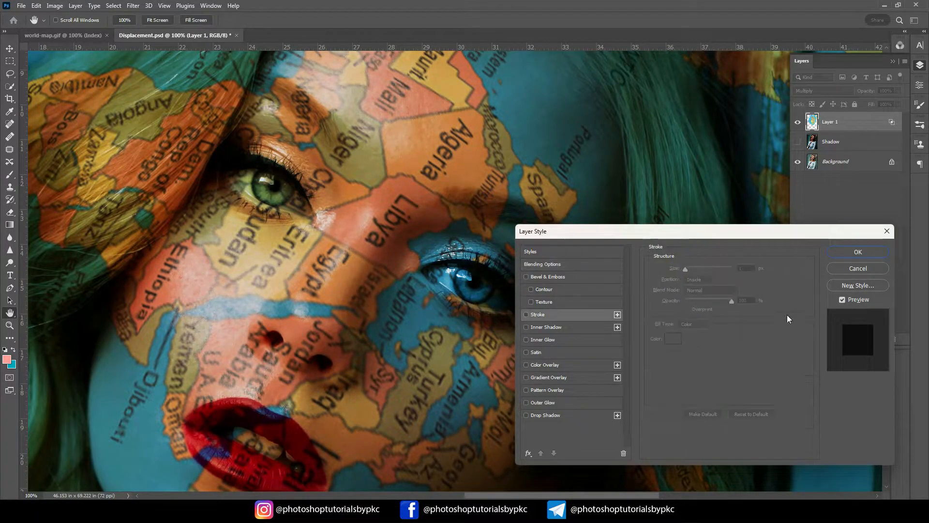
pyautogui.hotkey('ctrl', '-')
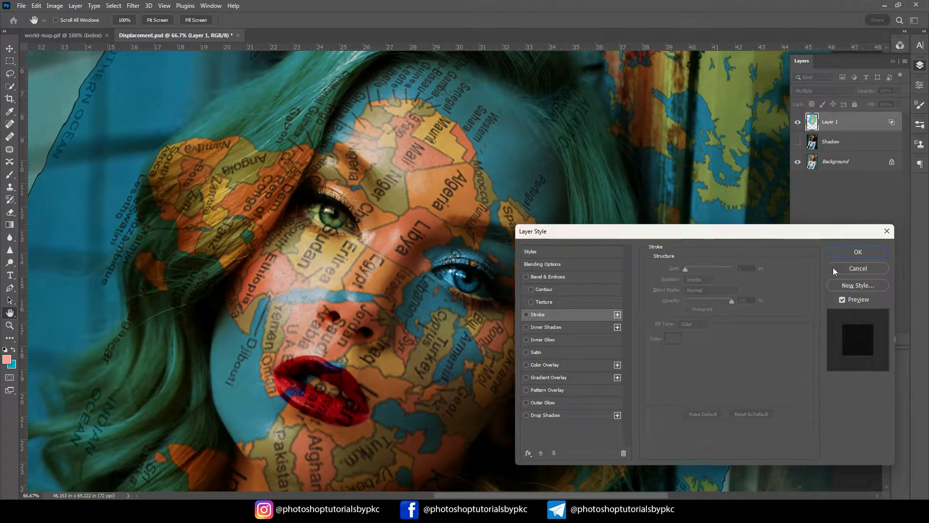
pyautogui.click(857, 254)
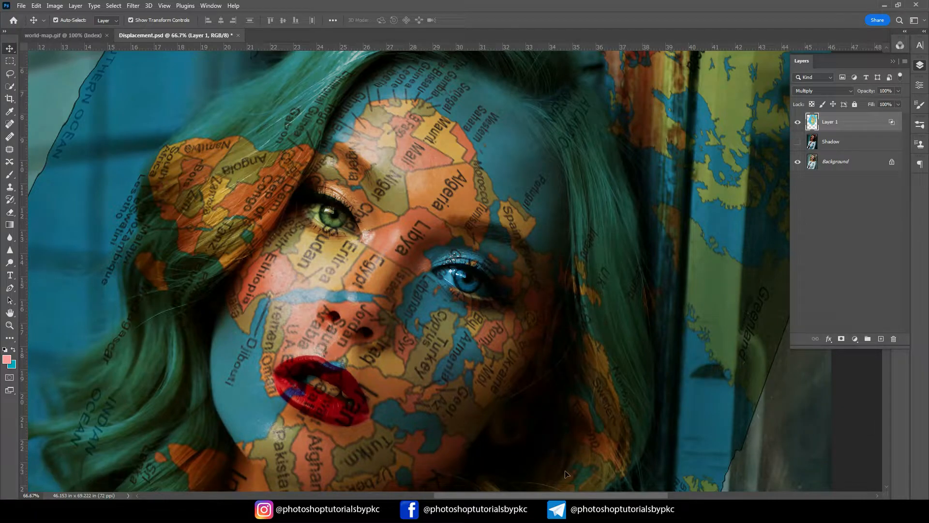
# Move the map layer below the Shadow layer and show the Shadow layer.
pyautogui.moveTo(832, 123); pyautogui.dragTo(834, 145)
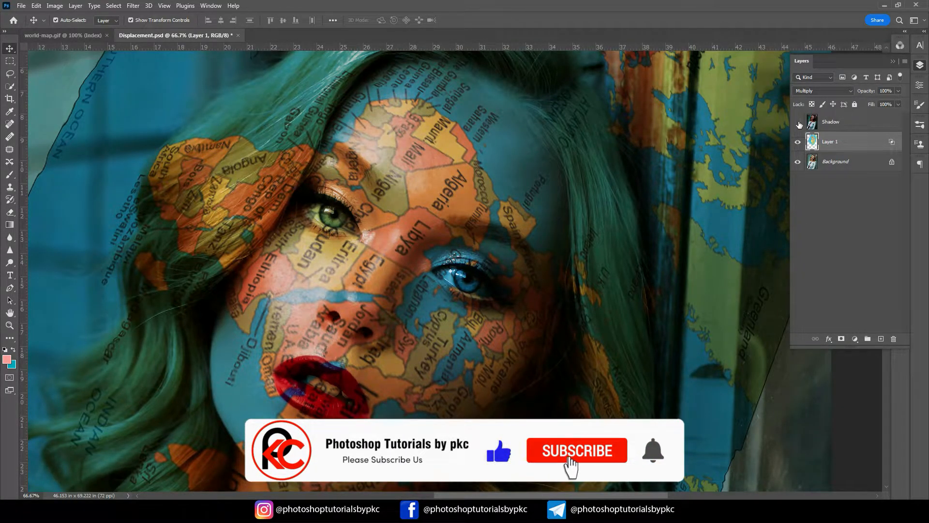
pyautogui.click(798, 124)
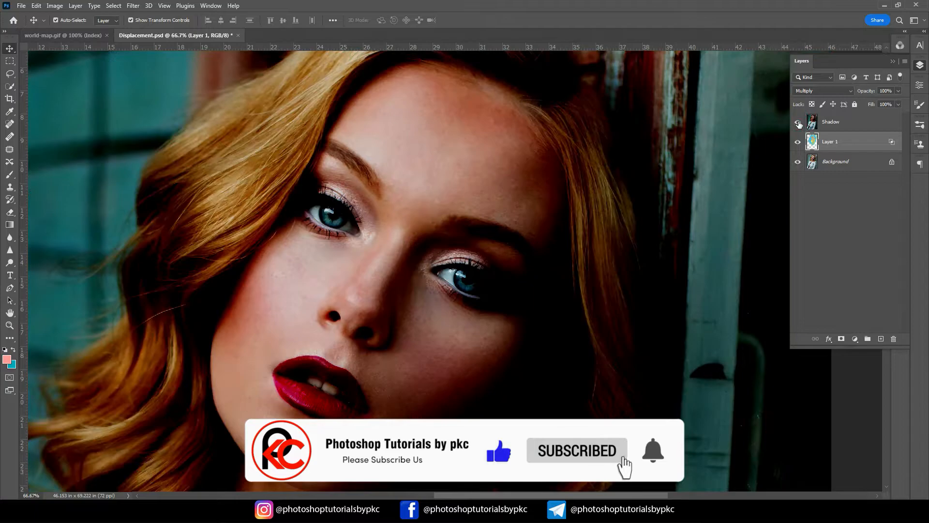
# Set the Shadow layer to Soft Light, then add a layer mask and invert it to black.
pyautogui.click(837, 122)
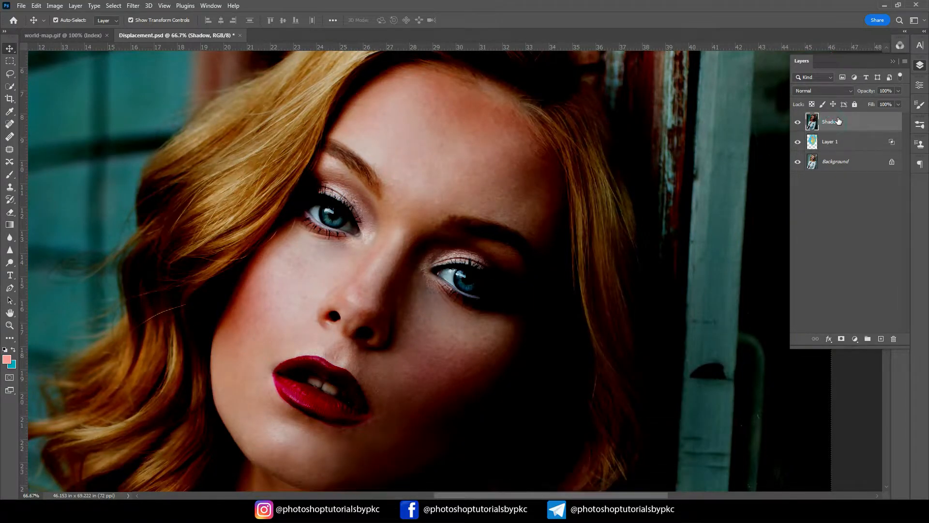
pyautogui.click(849, 91)
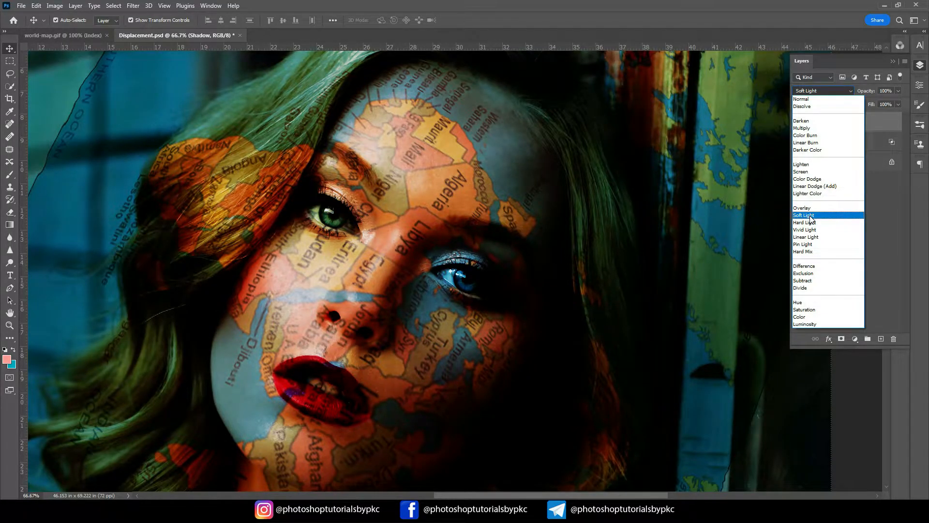
pyautogui.click(811, 216)
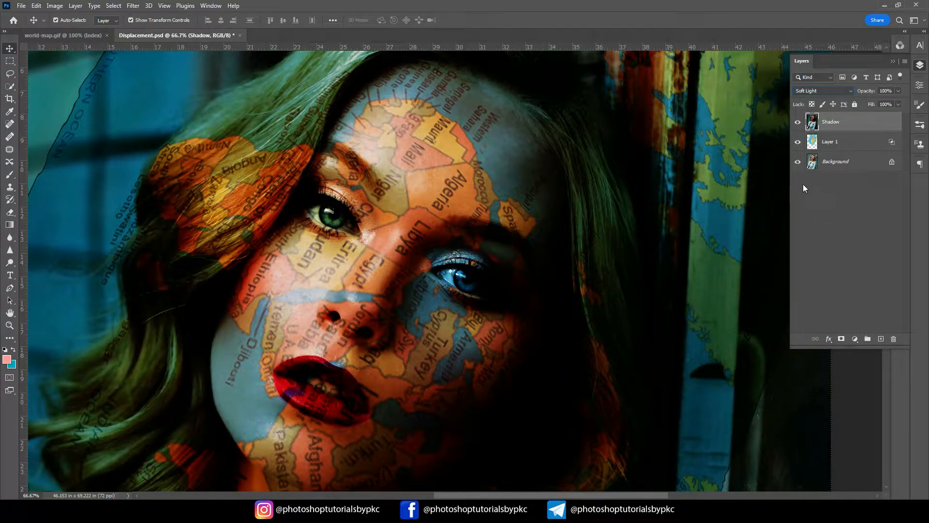
pyautogui.click(842, 339)
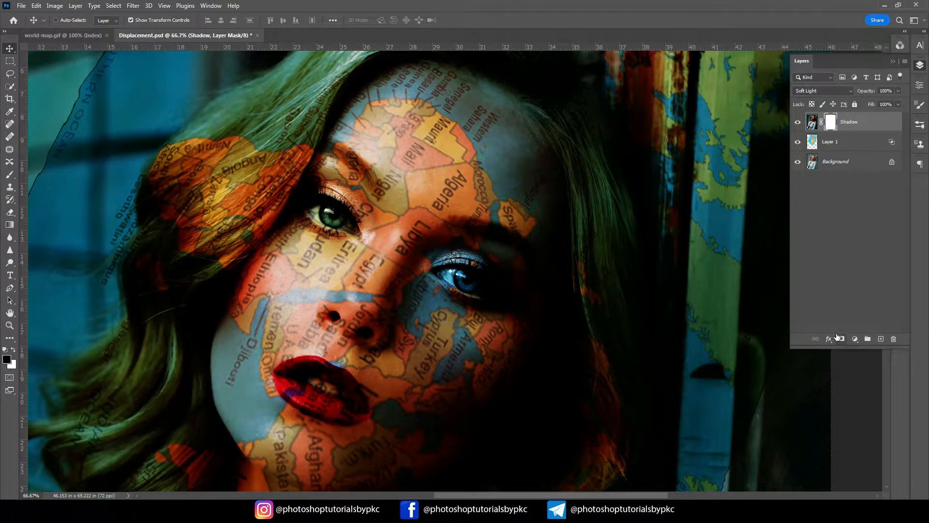
pyautogui.hotkey('ctrl', 'i')
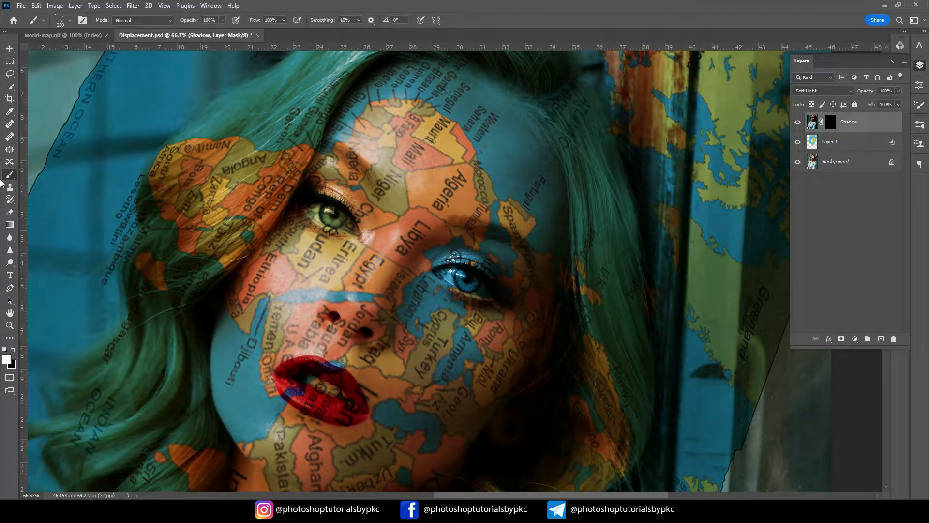
# Set up a white Soft Round brush at 250 px, 0% hardness and 50% opacity for painting on the Shadow mask.
pyautogui.click(83, 22)
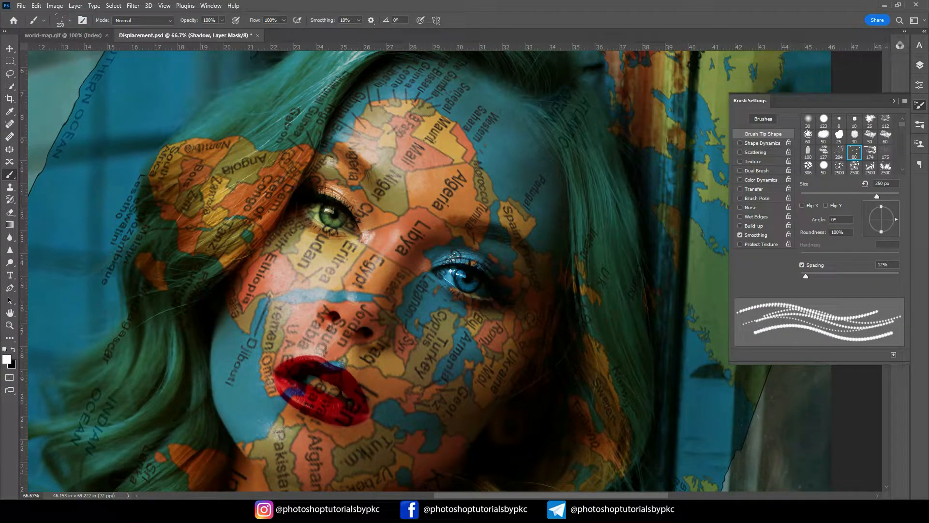
pyautogui.click(65, 24)
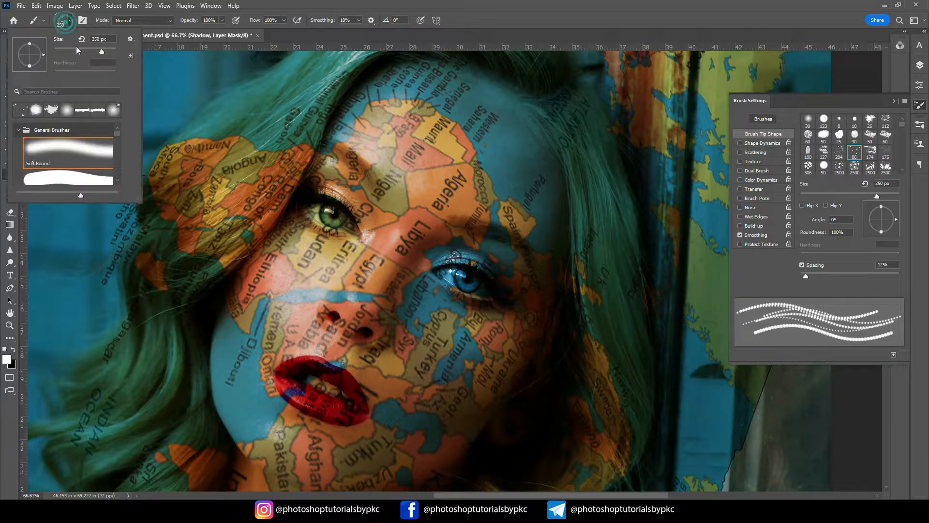
pyautogui.click(56, 146)
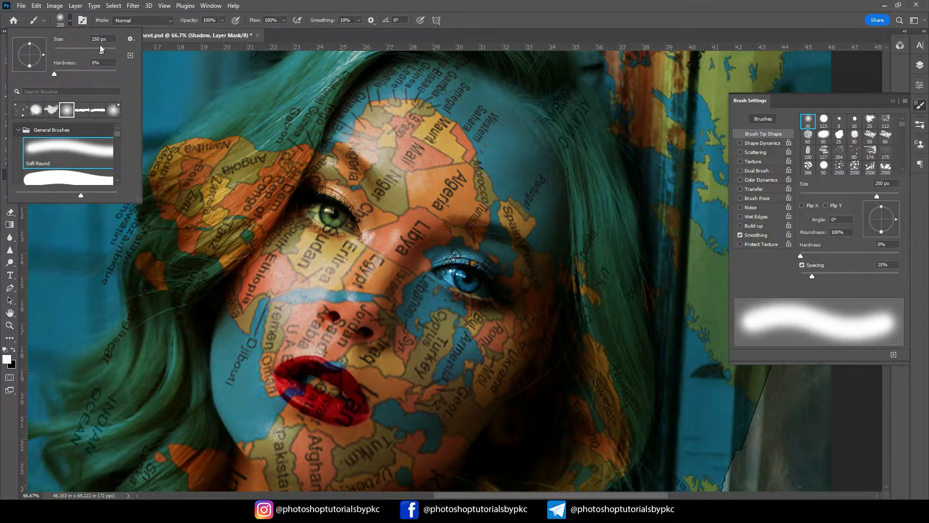
pyautogui.click(211, 20)
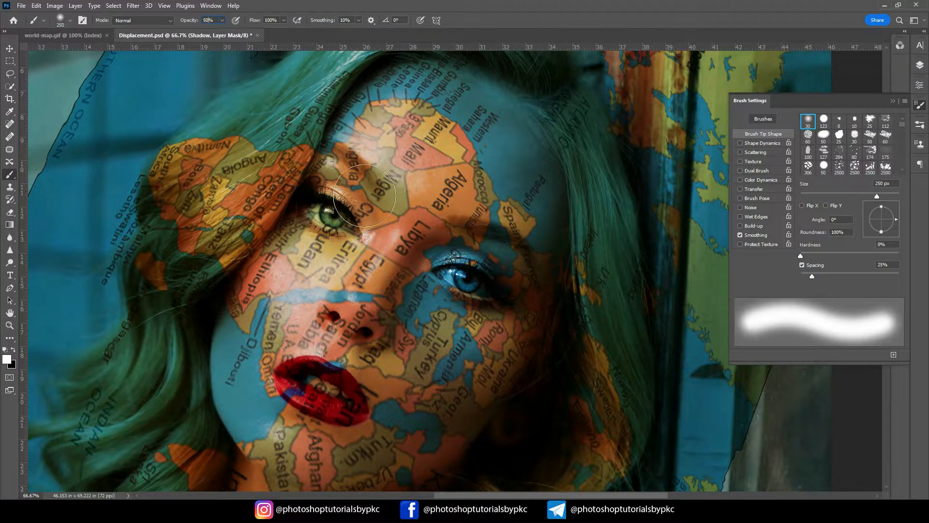
pyautogui.moveTo(481, 299); pyautogui.dragTo(471, 286)
pyautogui.click(893, 101)
pyautogui.click(922, 64)
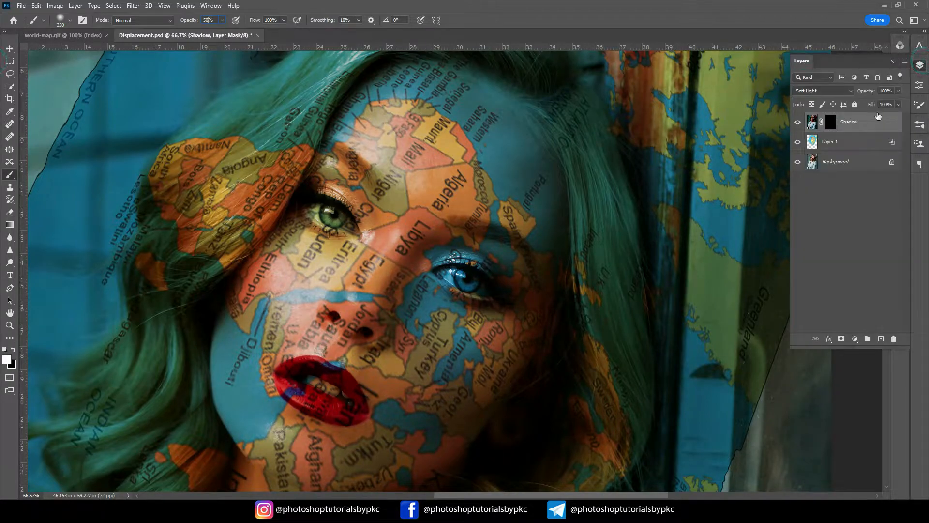
# Lower the Shadow layer's opacity to 26% and brush shadow around the blue-tinted eye with a 70 px brush.
pyautogui.click(898, 90)
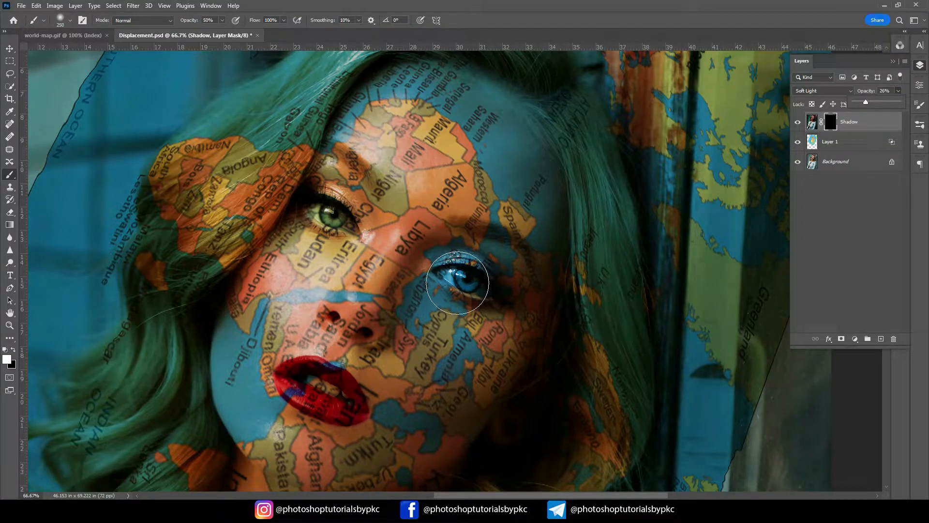
pyautogui.scroll(2, 457, 283)
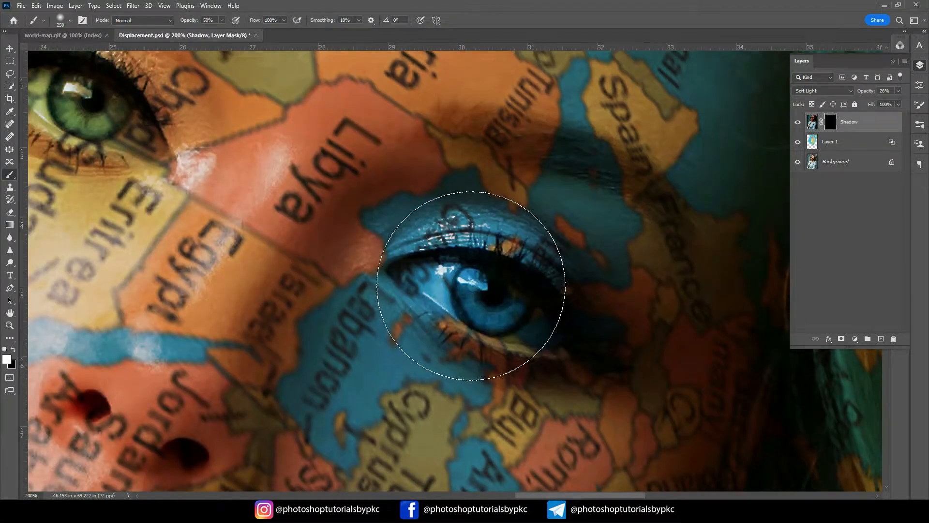
pyautogui.press('p')
pyautogui.click(9, 175)
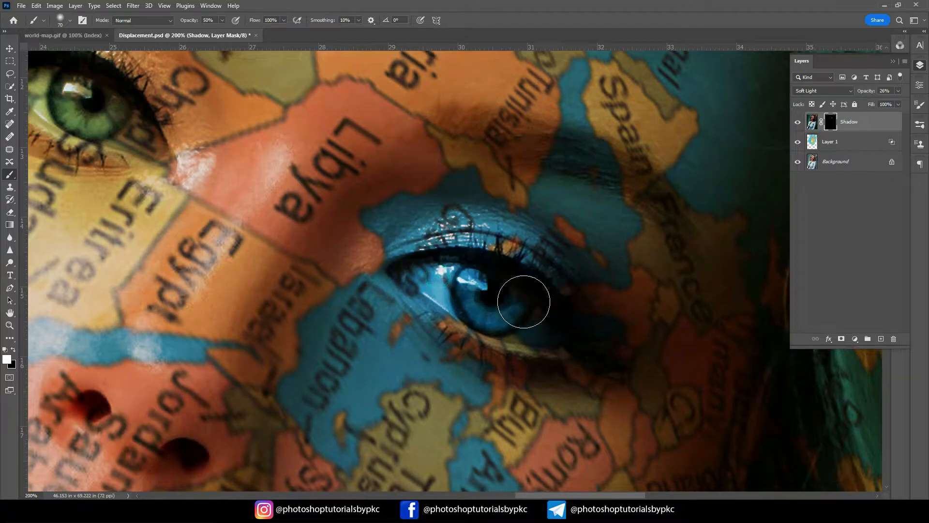
pyautogui.hotkey('ctrl', '0')
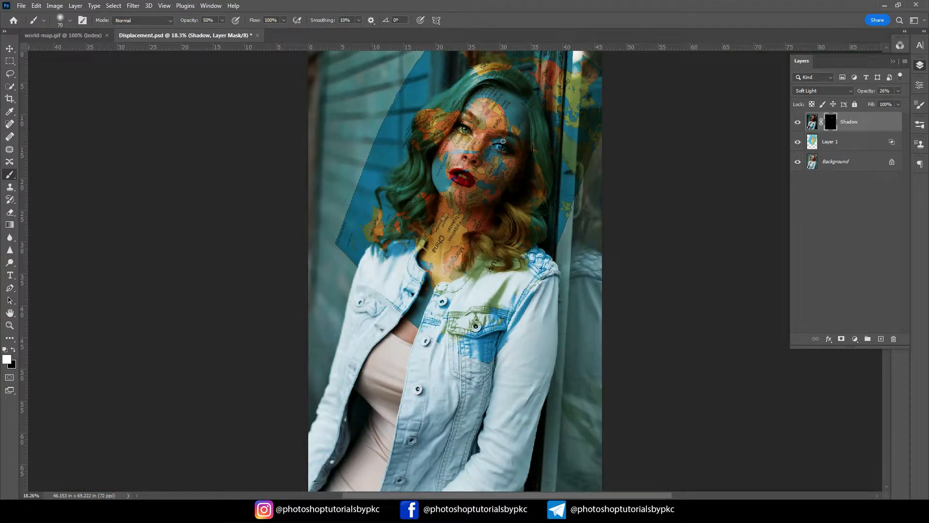
# Set the Shadow layer's opacity to 100% and paint shadow into the golden hair beside the neck with a 500 px brush.
pyautogui.hotkey('ctrl', '+')
pyautogui.hotkey('ctrl', '+')
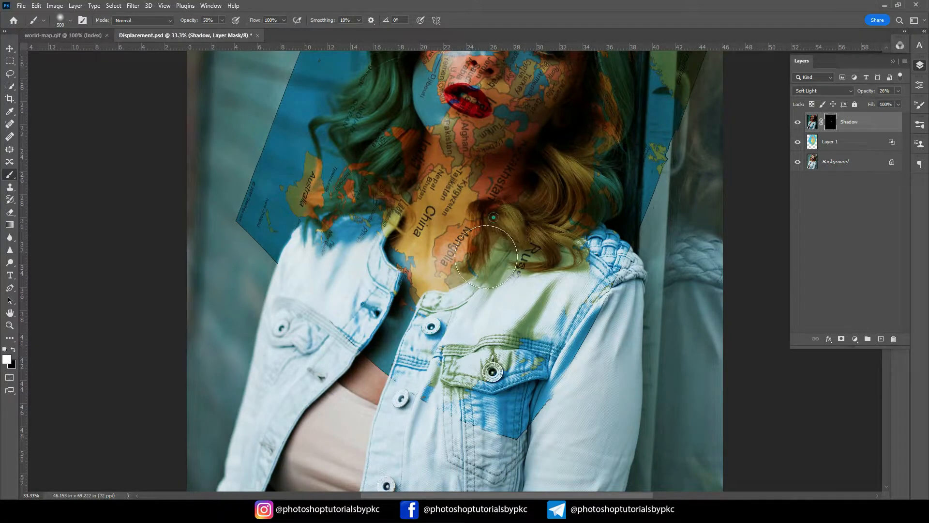
pyautogui.moveTo(566, 151)
pyautogui.mouseDown()
pyautogui.moveTo(571, 162)
pyautogui.moveTo(595, 142)
pyautogui.moveTo(614, 103)
pyautogui.mouseUp()
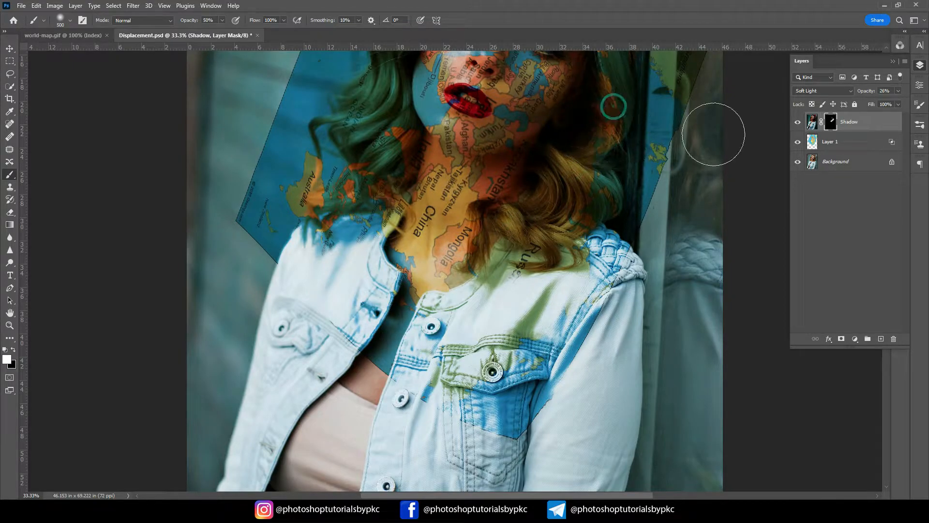
pyautogui.click(899, 91)
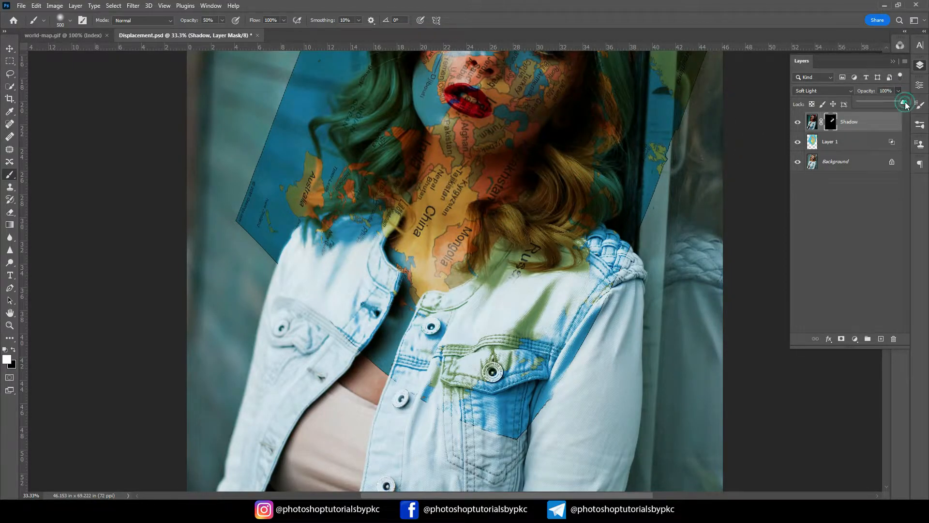
pyautogui.moveTo(905, 103); pyautogui.dragTo(907, 102)
pyautogui.moveTo(617, 168); pyautogui.dragTo(607, 158)
pyautogui.moveTo(611, 102); pyautogui.dragTo(623, 110)
pyautogui.moveTo(540, 202)
pyautogui.mouseDown()
pyautogui.moveTo(472, 227)
pyautogui.moveTo(491, 205)
pyautogui.moveTo(466, 246)
pyautogui.moveTo(535, 227)
pyautogui.moveTo(429, 278)
pyautogui.moveTo(487, 241)
pyautogui.mouseUp()
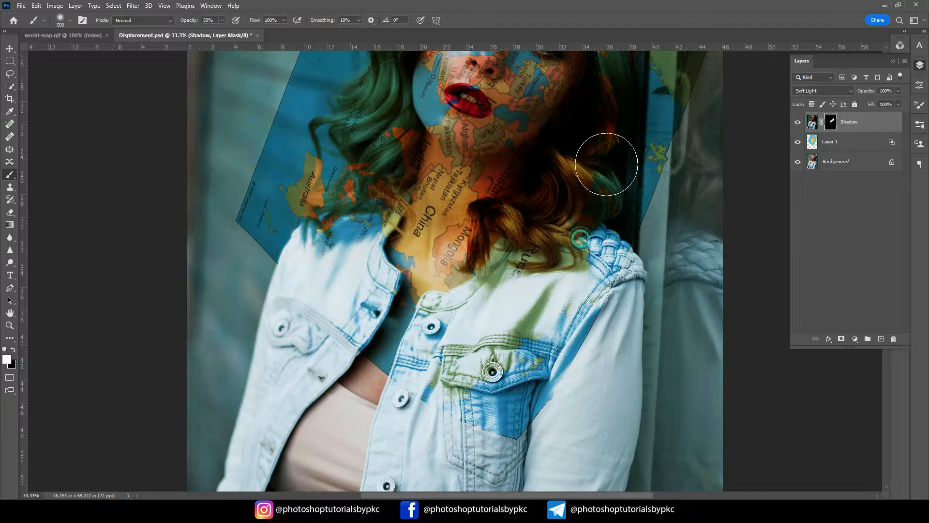
# Paint shadow on the mask around the top of the head, the background beside it and the outer hair.
pyautogui.scroll(2, 614, 221)
pyautogui.scroll(3, 614, 220)
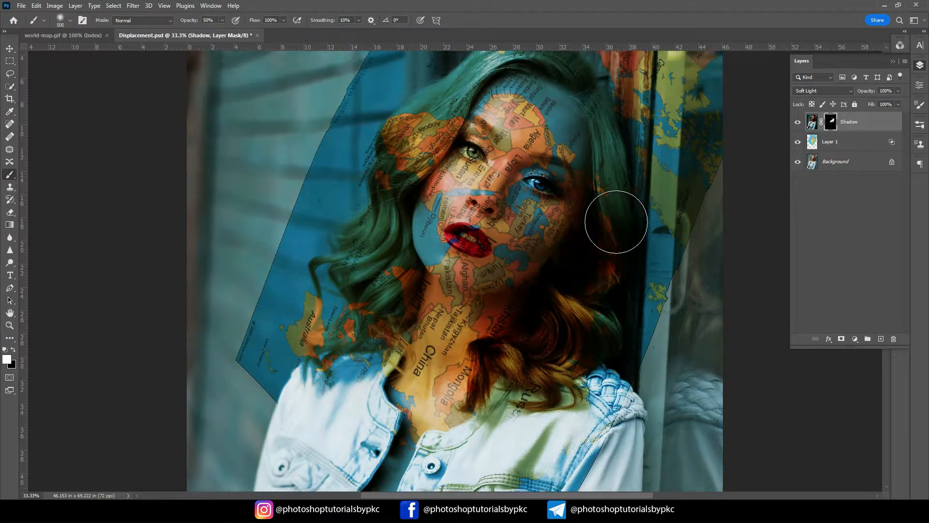
pyautogui.scroll(1, 608, 223)
pyautogui.moveTo(563, 128)
pyautogui.mouseDown()
pyautogui.moveTo(441, 112)
pyautogui.moveTo(626, 147)
pyautogui.moveTo(580, 83)
pyautogui.moveTo(695, 104)
pyautogui.moveTo(715, 166)
pyautogui.mouseUp()
pyautogui.moveTo(399, 138)
pyautogui.mouseDown()
pyautogui.moveTo(393, 200)
pyautogui.moveTo(409, 214)
pyautogui.moveTo(422, 191)
pyautogui.moveTo(377, 243)
pyautogui.mouseUp()
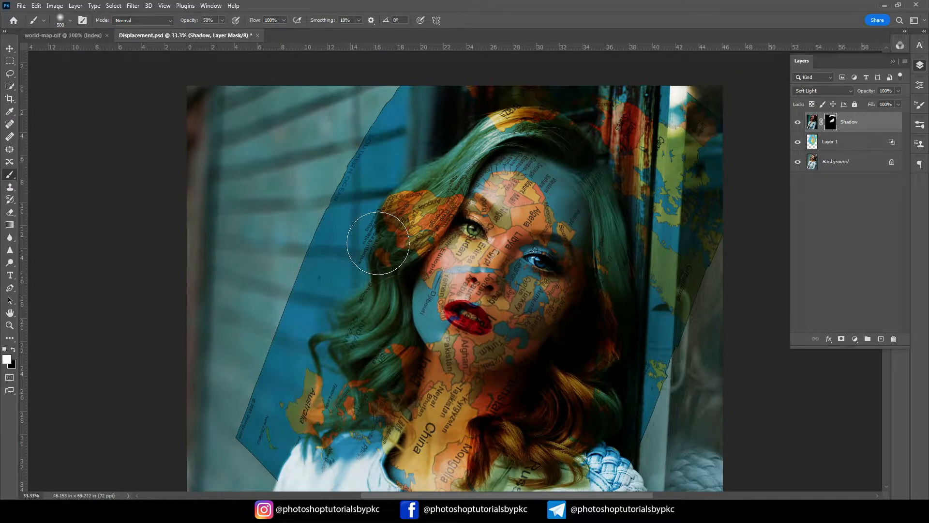
# Reduce the brush to 50 px and paint shadow beside and beneath the nose.
pyautogui.hotkey('ctrl', '+')
pyautogui.hotkey('ctrl', '+')
pyautogui.hotkey('ctrl', '+')
pyautogui.press('[')
pyautogui.press('[')
pyautogui.press('[')
pyautogui.press('[')
pyautogui.press('[')
pyautogui.press('[')
pyautogui.press('[')
pyautogui.press('[')
pyautogui.press('[')
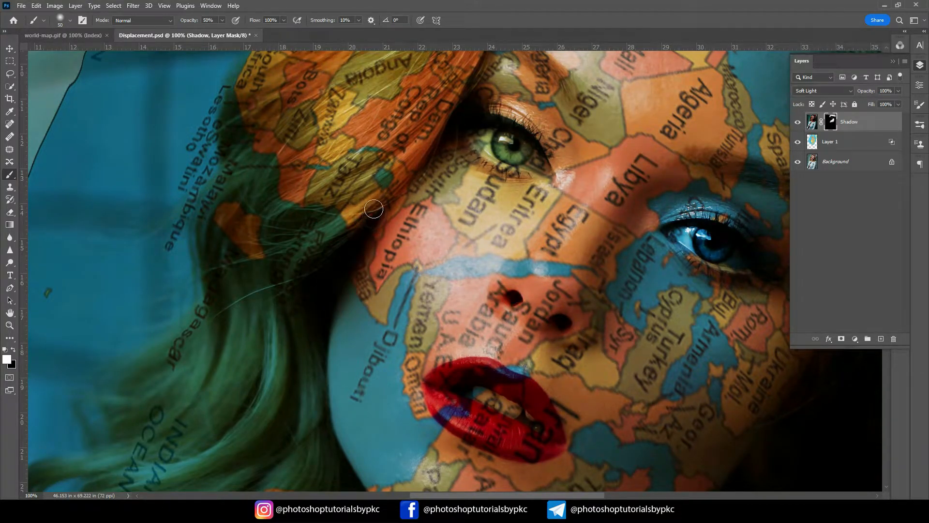
pyautogui.scroll(-5, 484, 252)
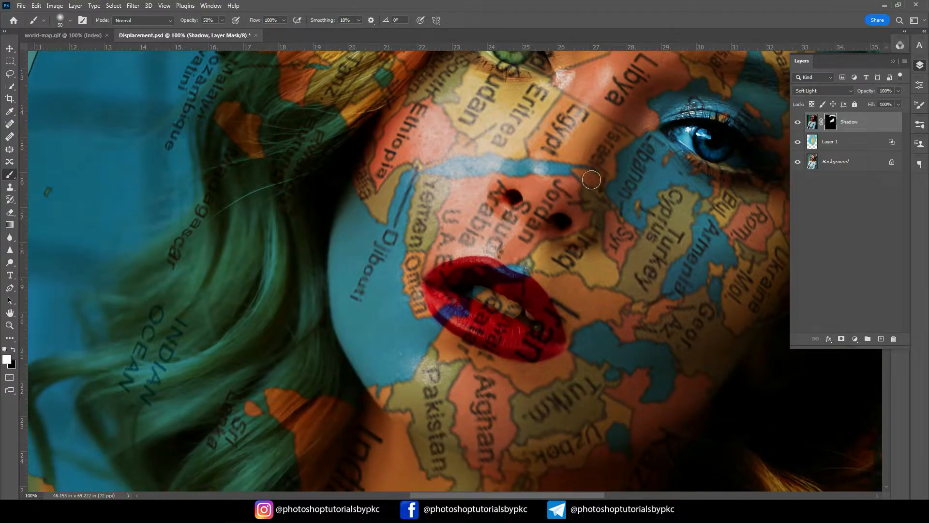
pyautogui.moveTo(605, 180)
pyautogui.mouseDown()
pyautogui.moveTo(603, 210)
pyautogui.moveTo(545, 228)
pyautogui.mouseUp()
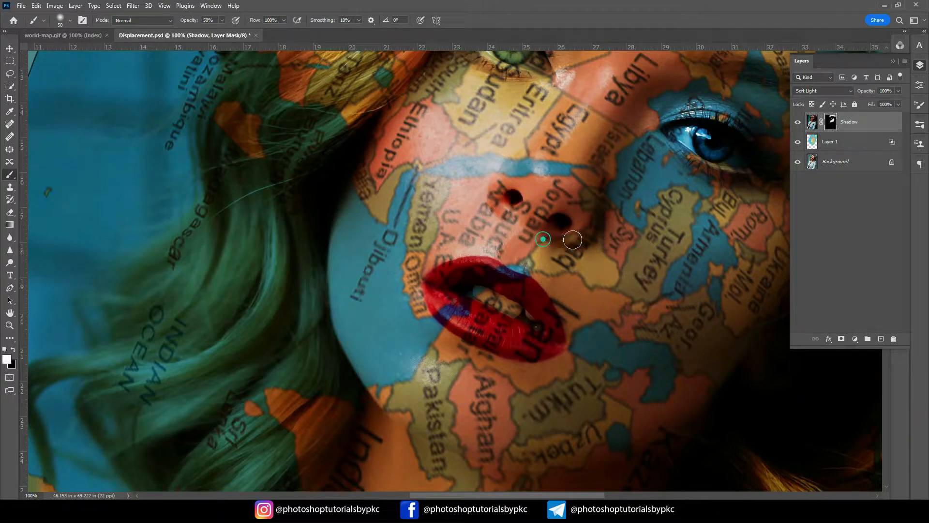
# Enlarge the brush to 175 px and deepen the shadows along the jaw, the neck and the hair falling beside them.
pyautogui.moveTo(494, 354)
pyautogui.mouseDown()
pyautogui.moveTo(559, 361)
pyautogui.moveTo(365, 243)
pyautogui.moveTo(312, 225)
pyautogui.mouseUp()
pyautogui.press(']')
pyautogui.press(']')
pyautogui.press(']')
pyautogui.press(']')
pyautogui.press(']')
pyautogui.press(']')
pyautogui.press(']')
pyautogui.press(']')
pyautogui.moveTo(477, 297)
pyautogui.mouseDown()
pyautogui.moveTo(390, 380)
pyautogui.moveTo(347, 386)
pyautogui.mouseUp()
pyautogui.moveTo(414, 324)
pyautogui.mouseDown()
pyautogui.moveTo(298, 365)
pyautogui.moveTo(465, 276)
pyautogui.mouseUp()
pyautogui.moveTo(89, 282)
pyautogui.mouseDown()
pyautogui.moveTo(104, 312)
pyautogui.moveTo(60, 398)
pyautogui.moveTo(68, 360)
pyautogui.moveTo(69, 388)
pyautogui.moveTo(280, 255)
pyautogui.mouseUp()
pyautogui.moveTo(249, 285)
pyautogui.mouseDown()
pyautogui.moveTo(202, 373)
pyautogui.moveTo(161, 396)
pyautogui.mouseUp()
pyautogui.moveTo(424, 378)
pyautogui.mouseDown()
pyautogui.moveTo(481, 333)
pyautogui.moveTo(511, 374)
pyautogui.moveTo(450, 399)
pyautogui.mouseUp()
pyautogui.moveTo(450, 440); pyautogui.dragTo(476, 313)
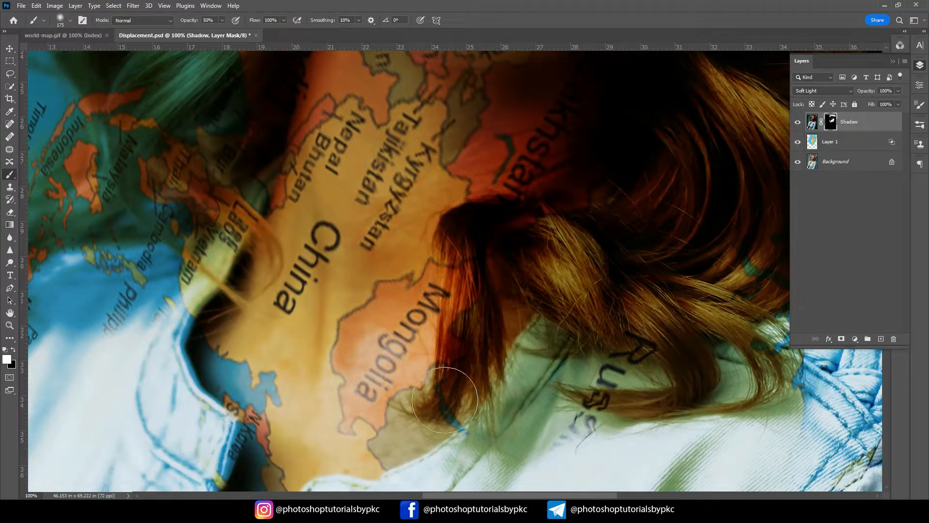
# Paint shadow over the hair ends and around the jacket collar at the neckline.
pyautogui.click(445, 399)
pyautogui.moveTo(251, 453)
pyautogui.mouseDown()
pyautogui.moveTo(223, 364)
pyautogui.moveTo(224, 327)
pyautogui.moveTo(255, 263)
pyautogui.mouseUp()
pyautogui.moveTo(259, 241)
pyautogui.mouseDown()
pyautogui.moveTo(204, 368)
pyautogui.moveTo(245, 447)
pyautogui.moveTo(319, 303)
pyautogui.mouseUp()
pyautogui.moveTo(283, 357)
pyautogui.mouseDown()
pyautogui.moveTo(229, 478)
pyautogui.moveTo(291, 438)
pyautogui.mouseUp()
pyautogui.moveTo(313, 366)
pyautogui.mouseDown()
pyautogui.moveTo(276, 311)
pyautogui.moveTo(273, 407)
pyautogui.mouseUp()
# Paint shadow over both eyebrows and around both eyes on the Shadow mask.
pyautogui.moveTo(423, 154); pyautogui.dragTo(357, 479)
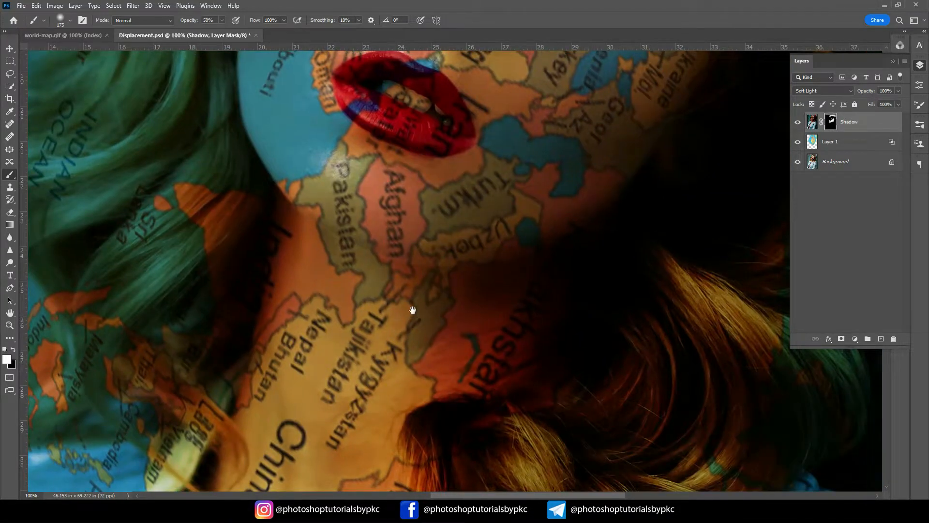
pyautogui.moveTo(413, 311); pyautogui.dragTo(351, 487)
pyautogui.moveTo(372, 276); pyautogui.dragTo(348, 421)
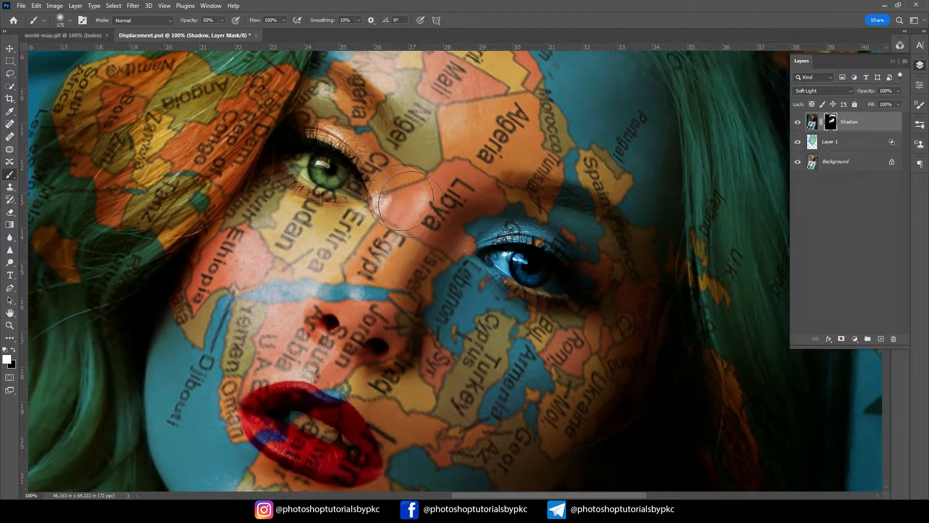
pyautogui.moveTo(338, 76)
pyautogui.mouseDown()
pyautogui.moveTo(392, 121)
pyautogui.moveTo(334, 75)
pyautogui.moveTo(386, 117)
pyautogui.mouseUp()
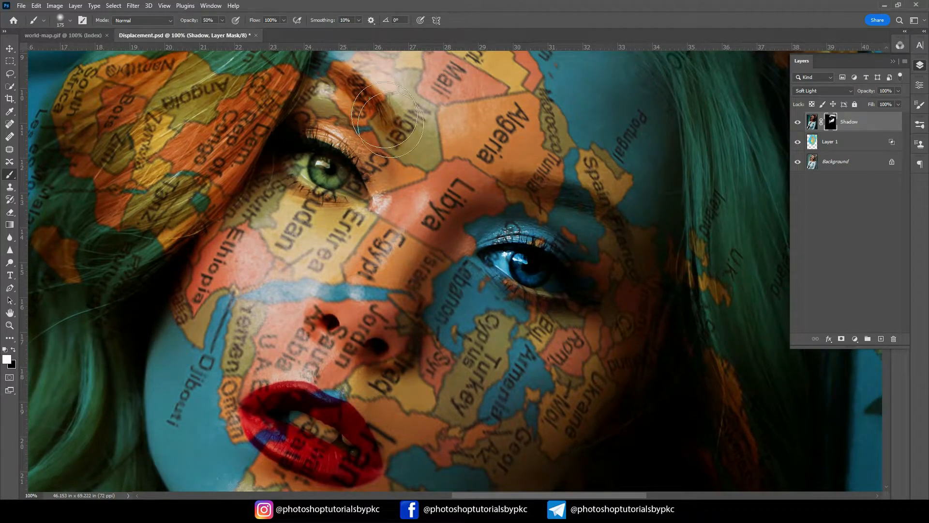
pyautogui.moveTo(542, 214)
pyautogui.mouseDown()
pyautogui.moveTo(582, 207)
pyautogui.moveTo(623, 237)
pyautogui.moveTo(636, 293)
pyautogui.moveTo(572, 303)
pyautogui.moveTo(524, 272)
pyautogui.moveTo(575, 291)
pyautogui.mouseUp()
pyautogui.moveTo(338, 175)
pyautogui.mouseDown()
pyautogui.moveTo(291, 158)
pyautogui.moveTo(317, 169)
pyautogui.mouseUp()
# Darken the forehead hairline and the hair along the shaded side of the face on the Shadow mask.
pyautogui.scroll(-1, 399, 325)
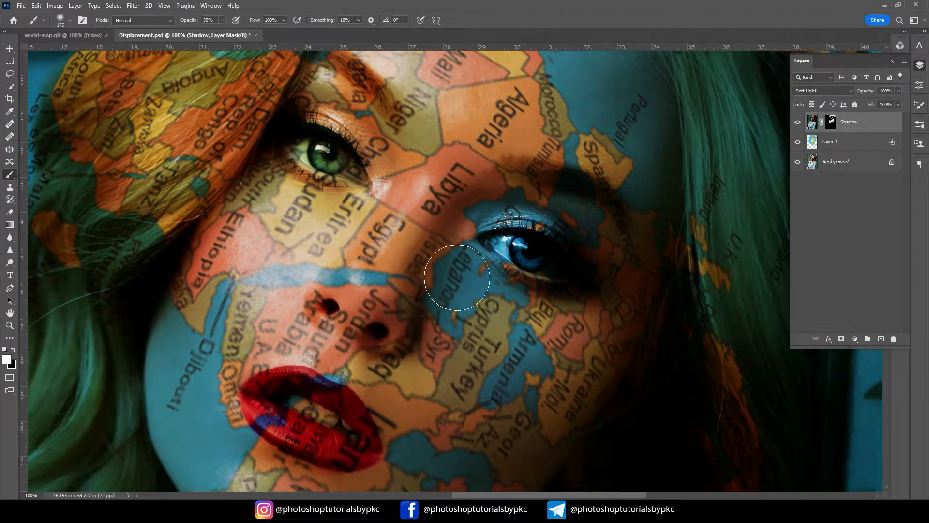
pyautogui.scroll(2, 496, 317)
pyautogui.scroll(4, 498, 322)
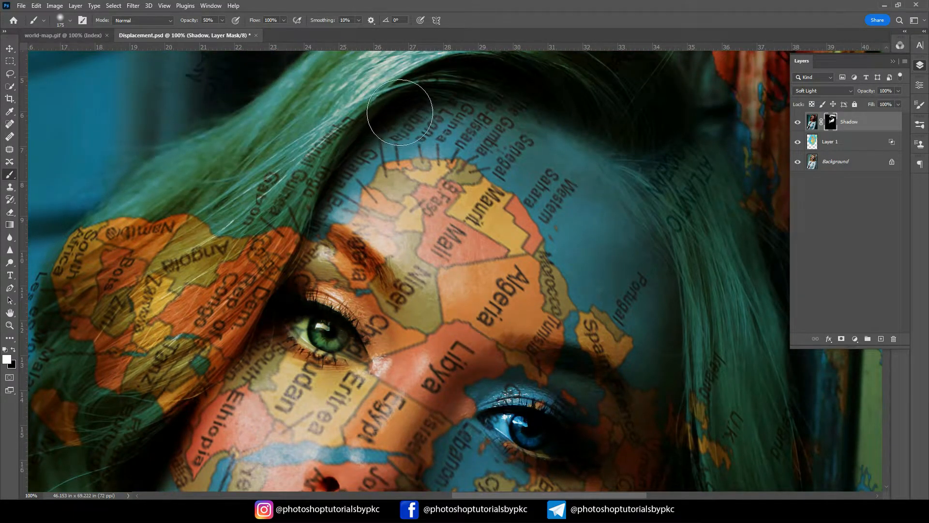
pyautogui.moveTo(701, 317)
pyautogui.mouseDown()
pyautogui.moveTo(704, 376)
pyautogui.moveTo(698, 294)
pyautogui.mouseUp()
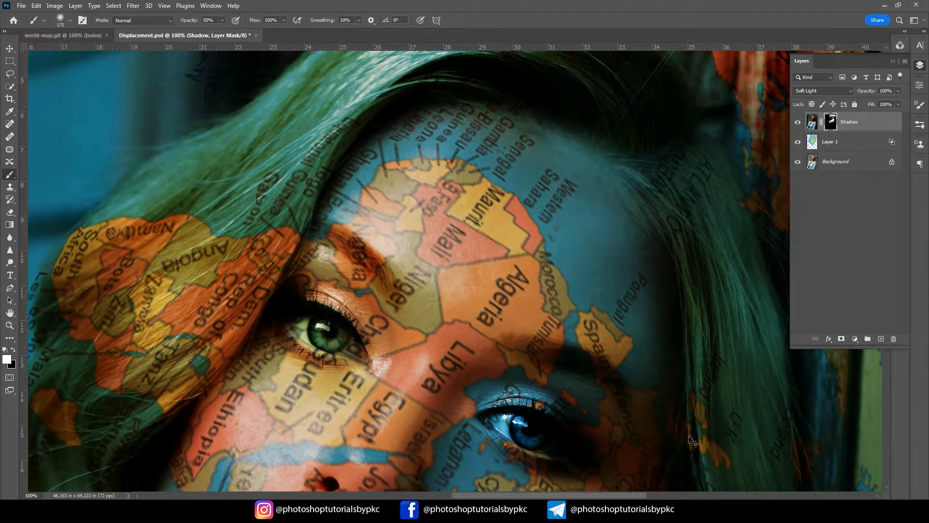
pyautogui.hotkey('ctrl', '0')
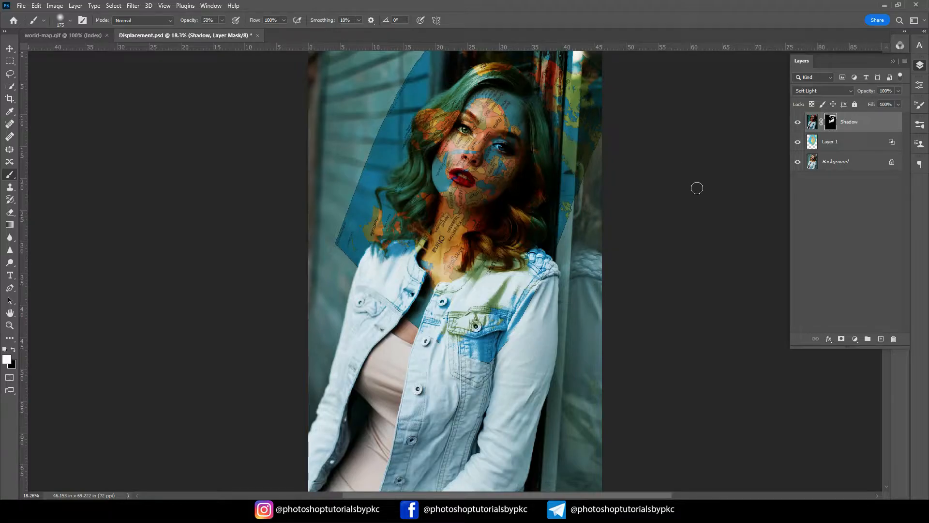
# Add a layer mask to Layer 1 and hide the map over the upper lip with a black brush at 100% opacity.
pyautogui.click(844, 142)
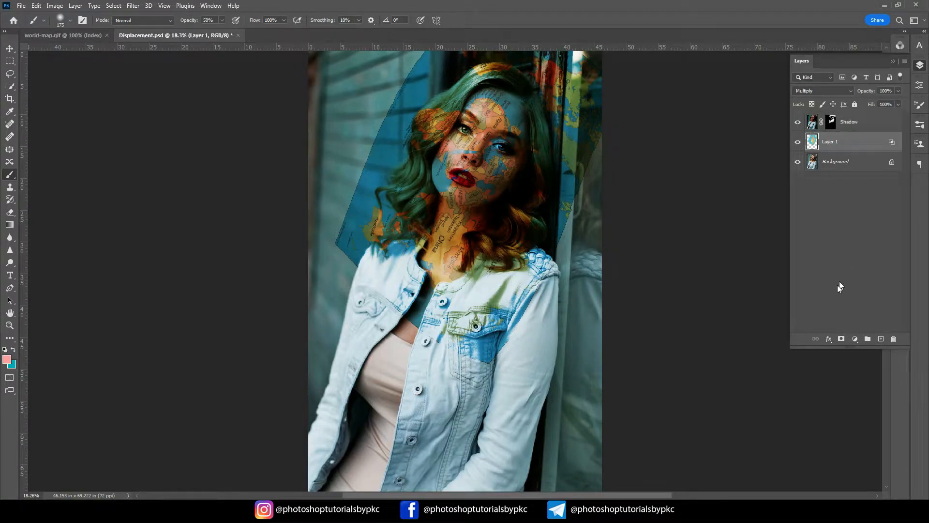
pyautogui.click(842, 339)
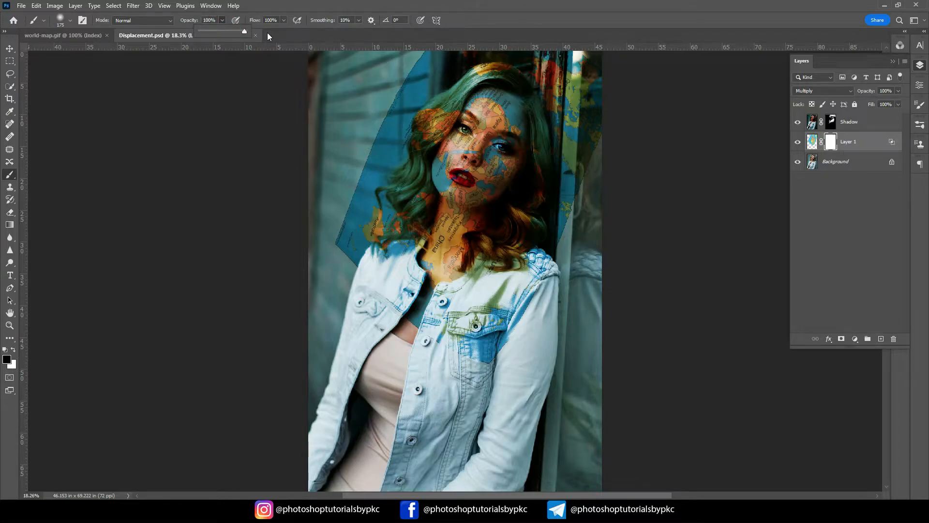
pyautogui.hotkey('ctrl', '+')
pyautogui.hotkey('ctrl', '+')
pyautogui.hotkey('ctrl', '+')
pyautogui.hotkey('ctrl', '+')
pyautogui.hotkey('ctrl', '+')
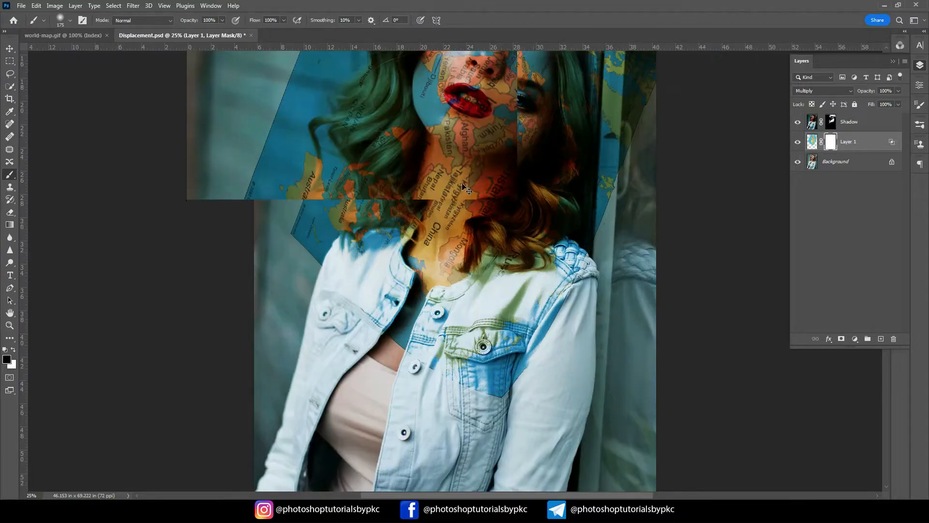
pyautogui.moveTo(464, 111); pyautogui.dragTo(469, 412)
pyautogui.moveTo(494, 227); pyautogui.dragTo(450, 427)
pyautogui.moveTo(461, 293); pyautogui.dragTo(441, 318)
pyautogui.press('[')
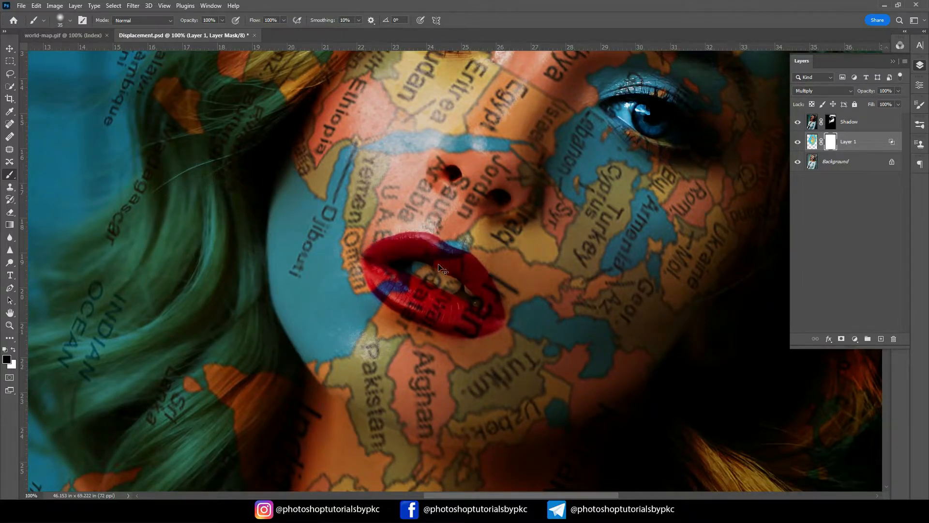
pyautogui.scroll(2, 439, 266)
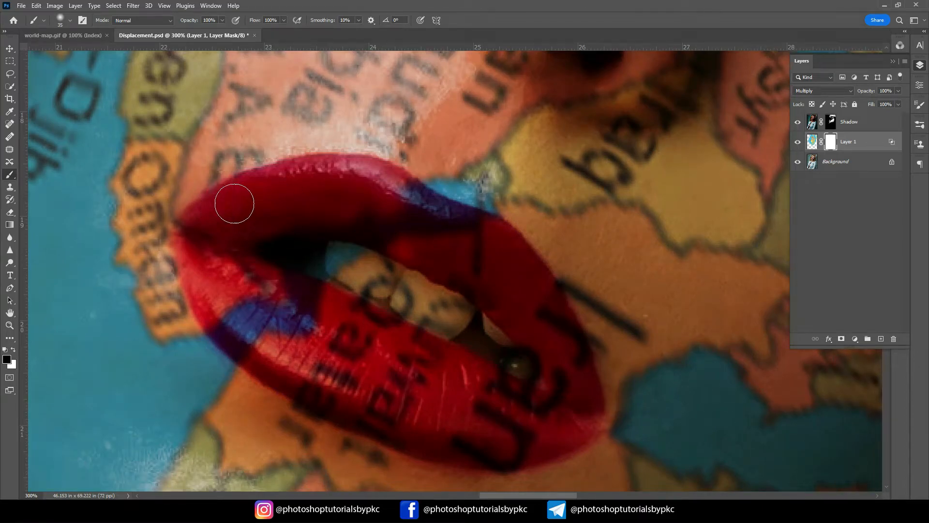
pyautogui.moveTo(396, 209)
pyautogui.mouseDown()
pyautogui.moveTo(419, 201)
pyautogui.moveTo(445, 240)
pyautogui.moveTo(503, 284)
pyautogui.mouseUp()
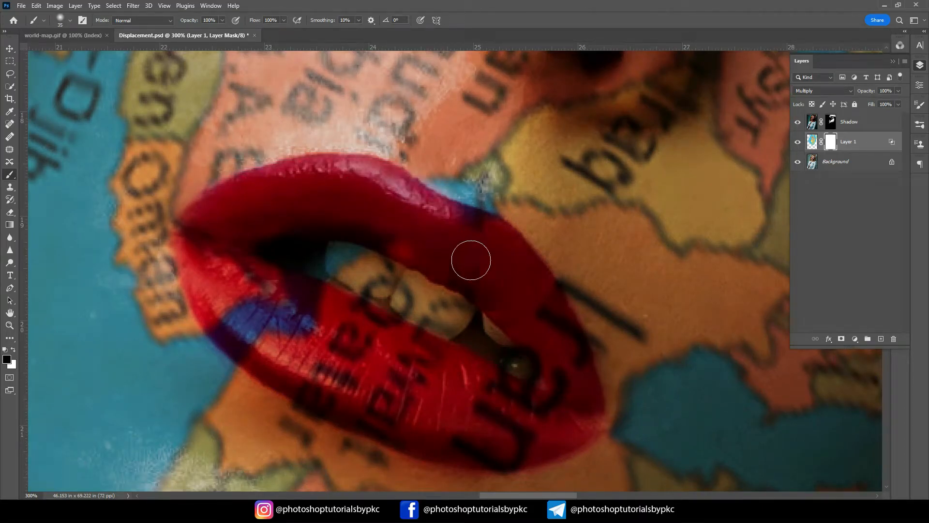
pyautogui.moveTo(465, 228)
pyautogui.mouseDown()
pyautogui.moveTo(535, 315)
pyautogui.moveTo(533, 298)
pyautogui.moveTo(547, 351)
pyautogui.mouseUp()
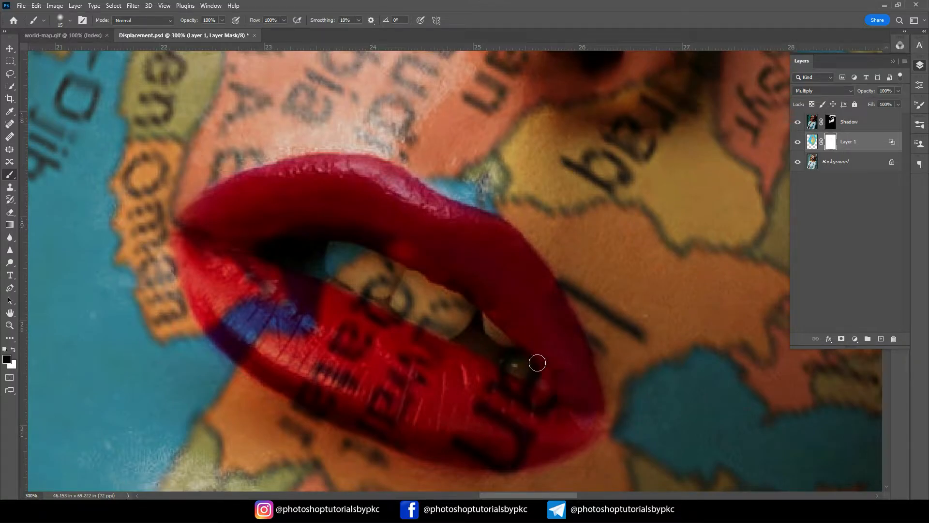
# Mask the map off the teeth and the whole lower lip on the Layer 1 mask.
pyautogui.moveTo(333, 226); pyautogui.dragTo(355, 289)
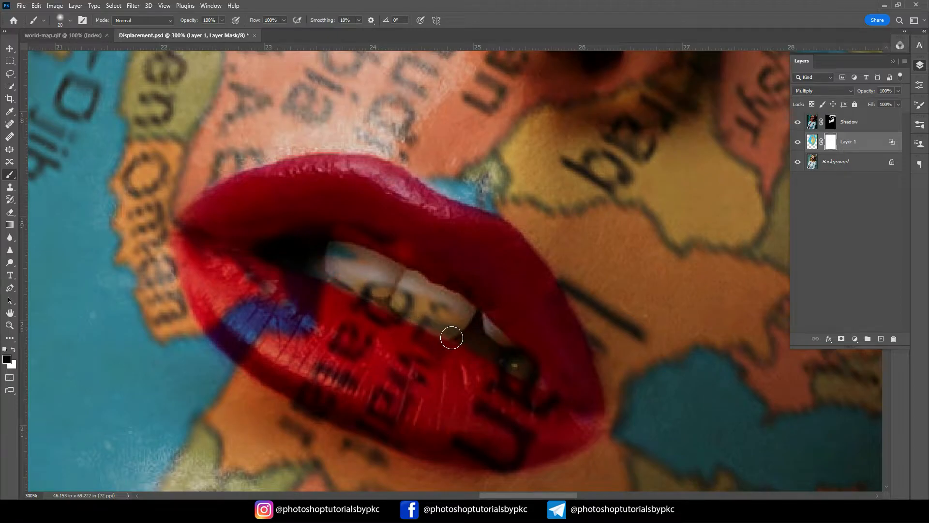
pyautogui.moveTo(467, 330)
pyautogui.mouseDown()
pyautogui.moveTo(283, 254)
pyautogui.moveTo(392, 302)
pyautogui.moveTo(388, 259)
pyautogui.moveTo(370, 249)
pyautogui.moveTo(404, 248)
pyautogui.moveTo(353, 232)
pyautogui.mouseUp()
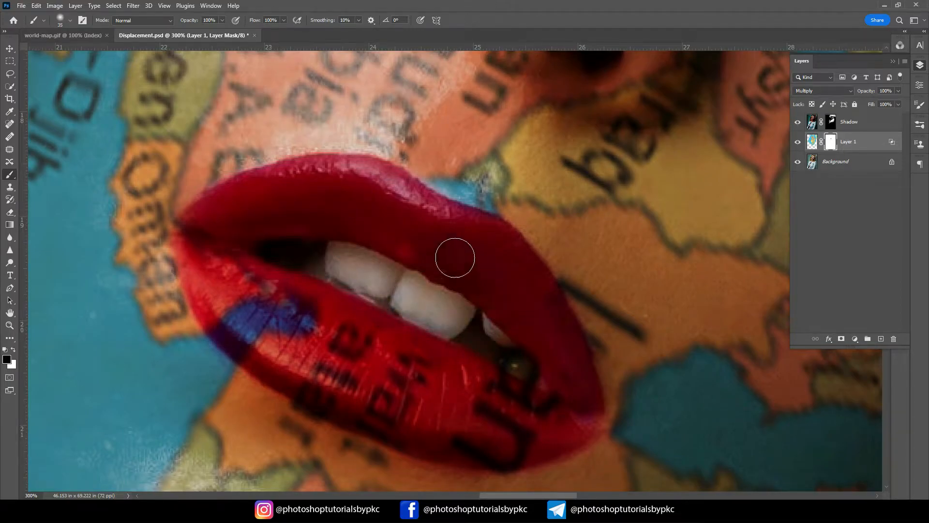
pyautogui.moveTo(580, 415)
pyautogui.mouseDown()
pyautogui.moveTo(500, 438)
pyautogui.moveTo(441, 407)
pyautogui.moveTo(448, 357)
pyautogui.moveTo(506, 383)
pyautogui.moveTo(365, 334)
pyautogui.moveTo(425, 384)
pyautogui.moveTo(334, 342)
pyautogui.moveTo(392, 384)
pyautogui.moveTo(323, 349)
pyautogui.moveTo(359, 395)
pyautogui.moveTo(309, 370)
pyautogui.moveTo(357, 408)
pyautogui.moveTo(409, 415)
pyautogui.mouseUp()
pyautogui.moveTo(529, 447)
pyautogui.mouseDown()
pyautogui.moveTo(353, 338)
pyautogui.moveTo(265, 307)
pyautogui.moveTo(249, 311)
pyautogui.moveTo(240, 338)
pyautogui.moveTo(236, 283)
pyautogui.moveTo(338, 321)
pyautogui.moveTo(339, 267)
pyautogui.moveTo(430, 312)
pyautogui.mouseUp()
pyautogui.moveTo(380, 400)
pyautogui.mouseDown()
pyautogui.moveTo(295, 358)
pyautogui.moveTo(444, 430)
pyautogui.moveTo(505, 434)
pyautogui.mouseUp()
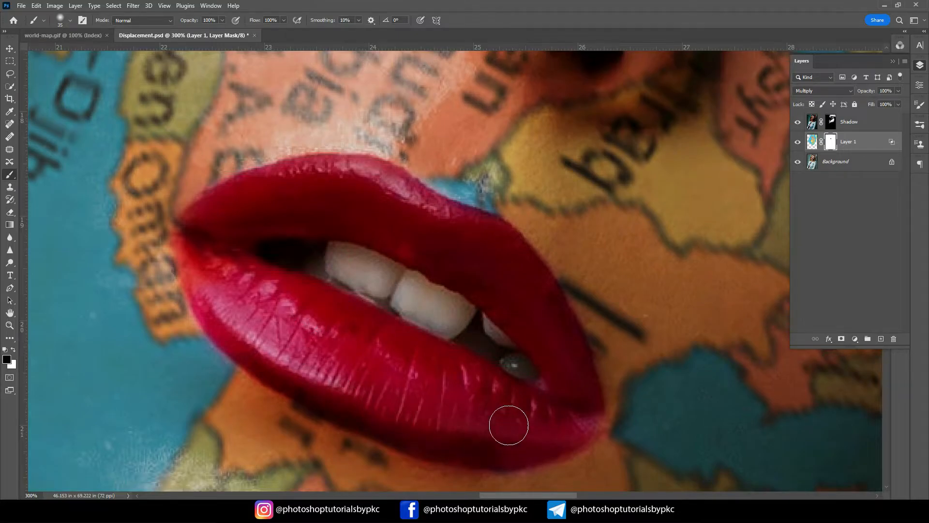
# Mask the map off the eyeball on the shaded side of the face with a 60 px brush.
pyautogui.moveTo(317, 214); pyautogui.dragTo(288, 226)
pyautogui.moveTo(560, 167); pyautogui.dragTo(398, 415)
pyautogui.moveTo(417, 301)
pyautogui.mouseDown()
pyautogui.moveTo(440, 298)
pyautogui.moveTo(442, 307)
pyautogui.mouseUp()
pyautogui.moveTo(278, 218); pyautogui.dragTo(295, 234)
pyautogui.moveTo(512, 172); pyautogui.dragTo(347, 407)
pyautogui.moveTo(459, 307); pyautogui.dragTo(183, 263)
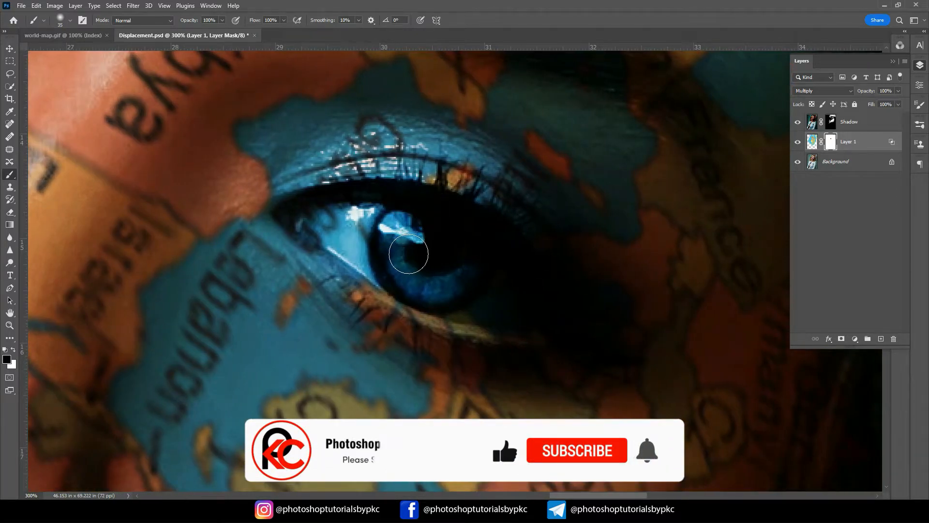
pyautogui.press(']')
pyautogui.press(']')
pyautogui.moveTo(429, 252)
pyautogui.mouseDown()
pyautogui.moveTo(385, 239)
pyautogui.moveTo(484, 264)
pyautogui.mouseUp()
pyautogui.moveTo(328, 213)
pyautogui.mouseDown()
pyautogui.moveTo(468, 269)
pyautogui.moveTo(353, 242)
pyautogui.moveTo(460, 293)
pyautogui.moveTo(542, 311)
pyautogui.mouseUp()
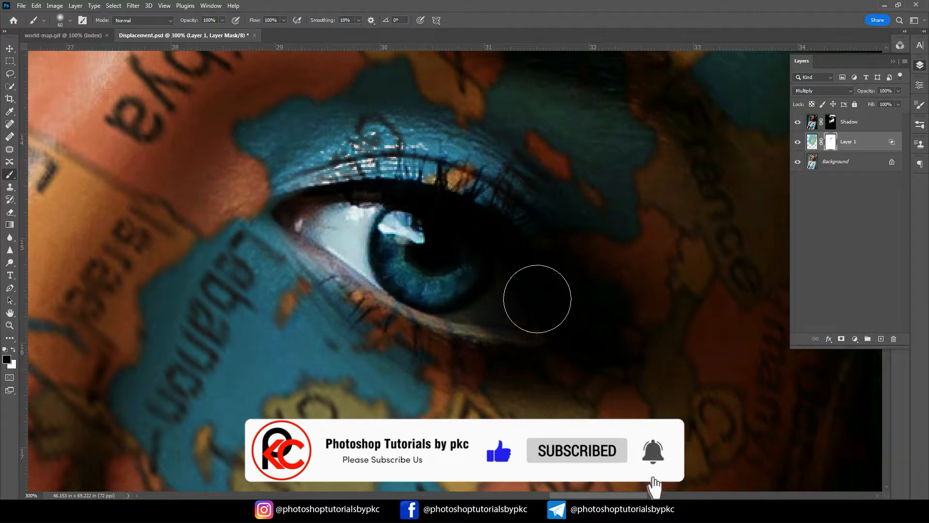
pyautogui.moveTo(486, 260); pyautogui.dragTo(487, 262)
# Shrink the brush to 35 px and mask the map off the same eye's lower lid rim and upper lash line.
pyautogui.press('[')
pyautogui.press('[')
pyautogui.press('[')
pyautogui.press('[')
pyautogui.moveTo(323, 245)
pyautogui.mouseDown()
pyautogui.moveTo(392, 284)
pyautogui.moveTo(347, 268)
pyautogui.moveTo(434, 312)
pyautogui.mouseUp()
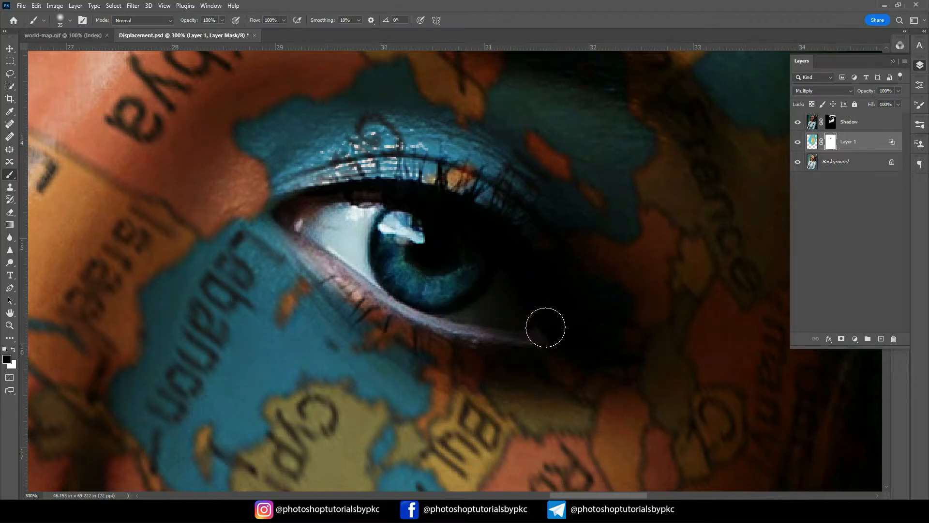
pyautogui.moveTo(505, 241); pyautogui.dragTo(338, 195)
pyautogui.moveTo(465, 208); pyautogui.dragTo(296, 205)
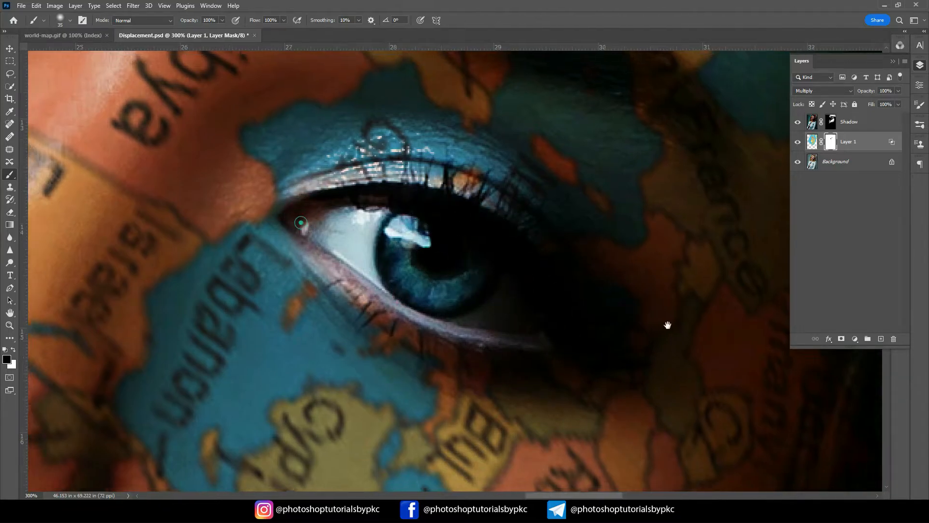
# Mask the map off the eyeball and lid rim of the eye on the lit side of the face.
pyautogui.moveTo(301, 223); pyautogui.dragTo(668, 325)
pyautogui.moveTo(444, 293); pyautogui.dragTo(699, 468)
pyautogui.moveTo(443, 242); pyautogui.dragTo(334, 186)
pyautogui.moveTo(438, 236); pyautogui.dragTo(494, 276)
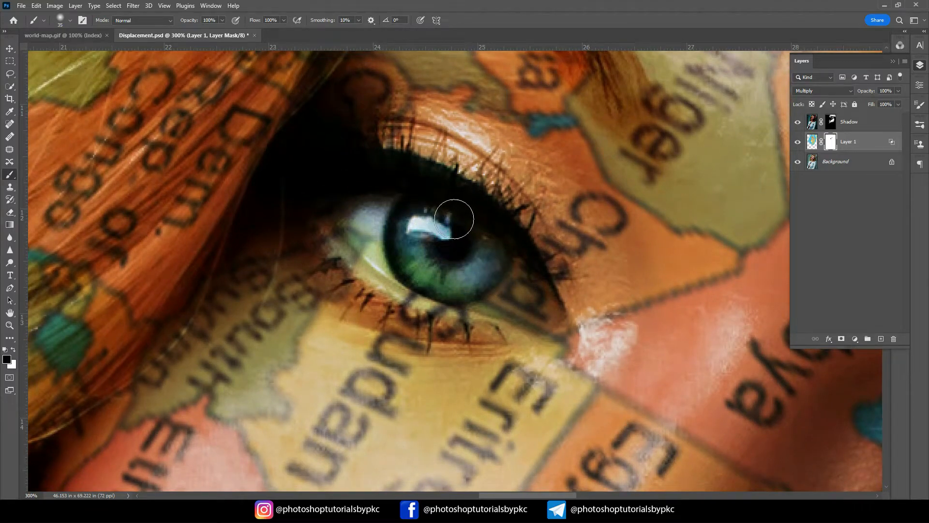
pyautogui.moveTo(429, 180)
pyautogui.mouseDown()
pyautogui.moveTo(489, 222)
pyautogui.moveTo(527, 305)
pyautogui.moveTo(442, 275)
pyautogui.moveTo(489, 257)
pyautogui.moveTo(355, 212)
pyautogui.mouseUp()
pyautogui.moveTo(343, 227)
pyautogui.mouseDown()
pyautogui.moveTo(476, 299)
pyautogui.moveTo(444, 286)
pyautogui.moveTo(536, 321)
pyautogui.moveTo(508, 265)
pyautogui.moveTo(543, 315)
pyautogui.mouseUp()
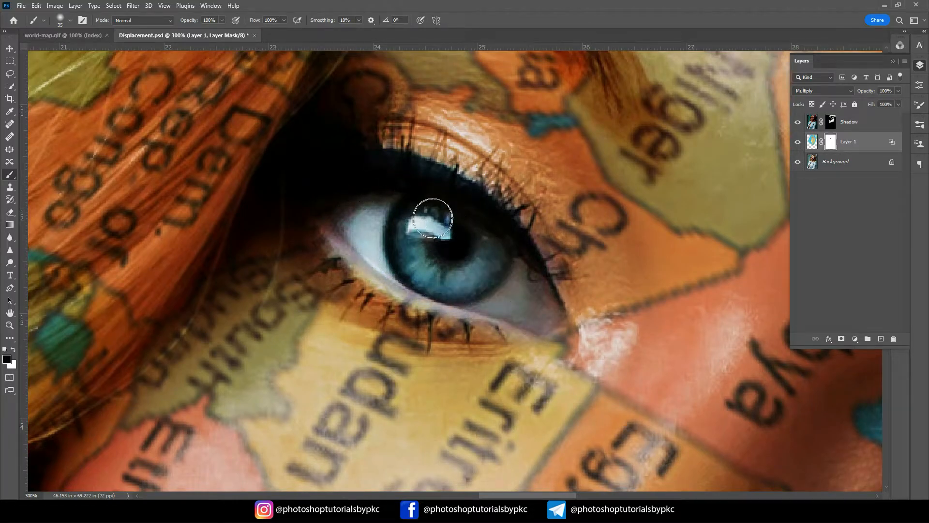
# Enlarge the brush to 300 px and mask the map off the crown of the hair and the red door frame.
pyautogui.hotkey('ctrl', '0')
pyautogui.hotkey('ctrl', '+')
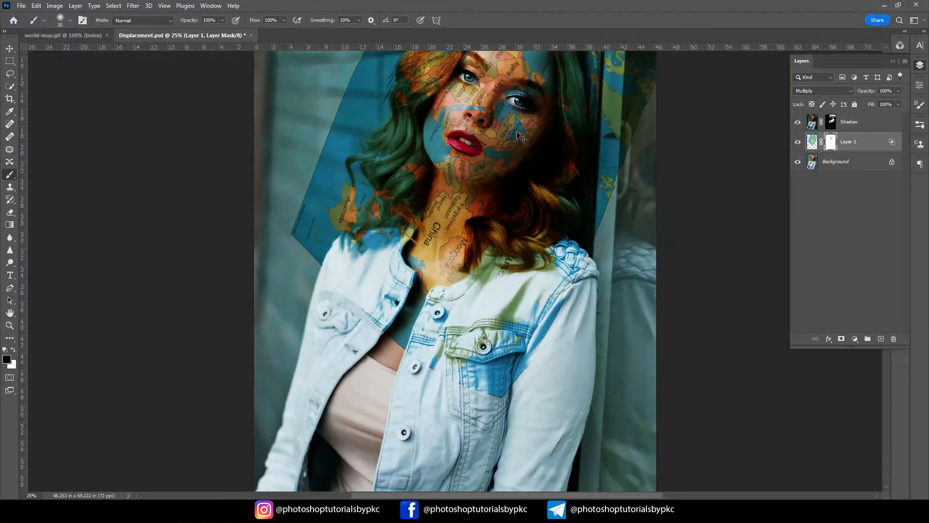
pyautogui.hotkey('ctrl', '+')
pyautogui.moveTo(514, 126); pyautogui.dragTo(473, 333)
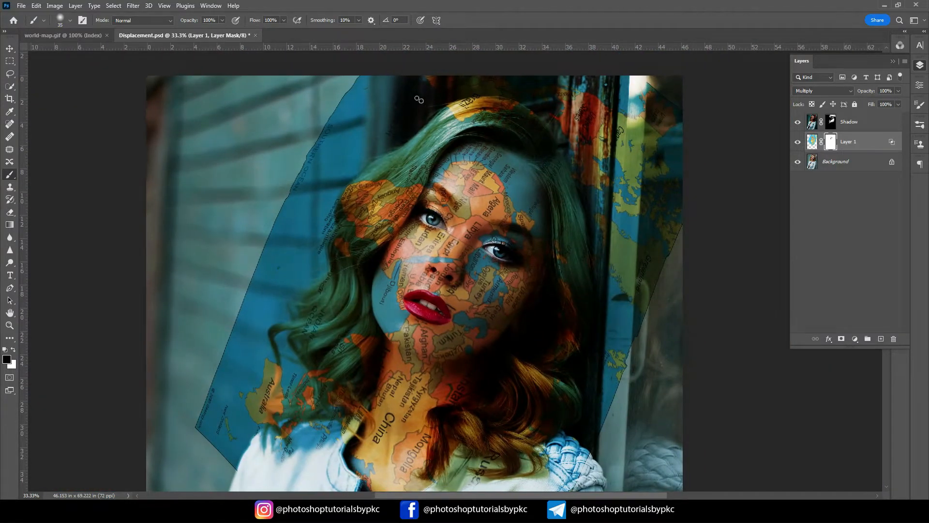
pyautogui.press(']')
pyautogui.press(']')
pyautogui.moveTo(453, 109)
pyautogui.mouseDown()
pyautogui.moveTo(487, 99)
pyautogui.moveTo(537, 121)
pyautogui.moveTo(519, 111)
pyautogui.moveTo(577, 161)
pyautogui.moveTo(617, 80)
pyautogui.moveTo(665, 96)
pyautogui.moveTo(655, 170)
pyautogui.mouseUp()
pyautogui.click(591, 151)
pyautogui.moveTo(594, 200)
pyautogui.mouseDown()
pyautogui.moveTo(543, 141)
pyautogui.moveTo(585, 197)
pyautogui.moveTo(560, 160)
pyautogui.moveTo(576, 229)
pyautogui.moveTo(571, 221)
pyautogui.mouseUp()
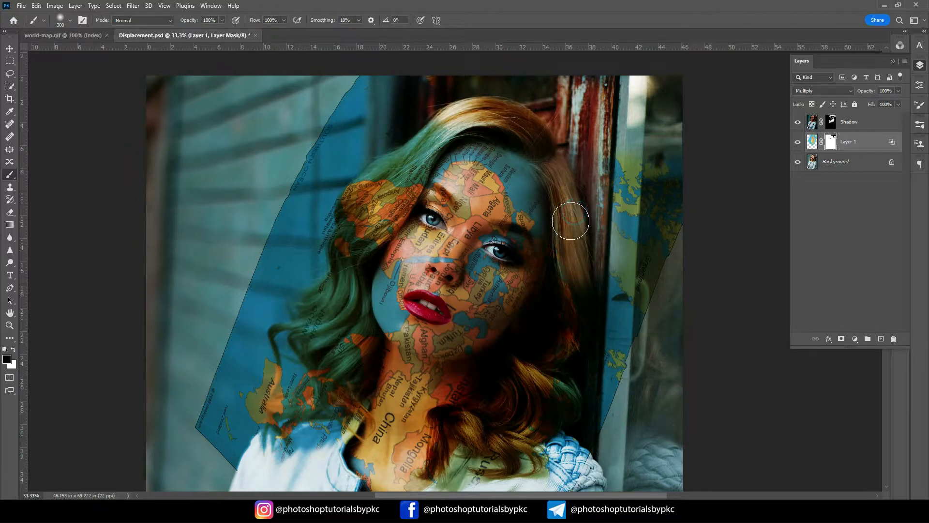
# Mask the map off the hair on the shaded side down to its curled ends and off the jacket's chest pocket.
pyautogui.moveTo(573, 188)
pyautogui.mouseDown()
pyautogui.moveTo(588, 263)
pyautogui.moveTo(584, 338)
pyautogui.mouseUp()
pyautogui.moveTo(587, 235); pyautogui.dragTo(581, 347)
pyautogui.moveTo(576, 289); pyautogui.dragTo(558, 384)
pyautogui.moveTo(590, 321)
pyautogui.mouseDown()
pyautogui.moveTo(583, 367)
pyautogui.moveTo(606, 247)
pyautogui.moveTo(584, 379)
pyautogui.moveTo(539, 416)
pyautogui.moveTo(525, 382)
pyautogui.moveTo(501, 415)
pyautogui.moveTo(567, 311)
pyautogui.moveTo(560, 421)
pyautogui.moveTo(585, 376)
pyautogui.moveTo(616, 360)
pyautogui.moveTo(629, 239)
pyautogui.moveTo(637, 401)
pyautogui.moveTo(658, 315)
pyautogui.moveTo(558, 394)
pyautogui.moveTo(511, 397)
pyautogui.moveTo(482, 422)
pyautogui.moveTo(444, 418)
pyautogui.moveTo(458, 444)
pyautogui.moveTo(574, 465)
pyautogui.moveTo(525, 454)
pyautogui.mouseUp()
pyautogui.moveTo(503, 426)
pyautogui.mouseDown()
pyautogui.moveTo(623, 336)
pyautogui.moveTo(549, 418)
pyautogui.moveTo(597, 426)
pyautogui.moveTo(588, 459)
pyautogui.moveTo(572, 421)
pyautogui.moveTo(460, 420)
pyautogui.moveTo(507, 430)
pyautogui.moveTo(547, 317)
pyautogui.mouseUp()
pyautogui.moveTo(505, 398)
pyautogui.mouseDown()
pyautogui.moveTo(599, 380)
pyautogui.moveTo(639, 388)
pyautogui.moveTo(677, 357)
pyautogui.moveTo(626, 410)
pyautogui.mouseUp()
pyautogui.moveTo(533, 408)
pyautogui.mouseDown()
pyautogui.moveTo(481, 401)
pyautogui.moveTo(442, 348)
pyautogui.moveTo(465, 341)
pyautogui.moveTo(497, 288)
pyautogui.mouseUp()
pyautogui.moveTo(436, 329); pyautogui.dragTo(465, 389)
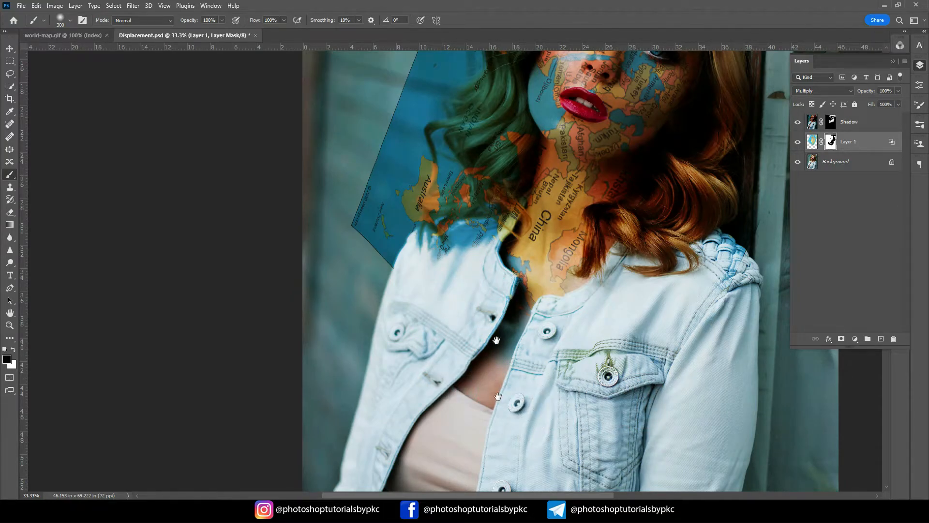
# Mask the map off the lit-side jacket shoulder and the wavy hair above it, up towards the temple.
pyautogui.moveTo(496, 340); pyautogui.dragTo(511, 473)
pyautogui.moveTo(516, 337)
pyautogui.mouseDown()
pyautogui.moveTo(531, 284)
pyautogui.moveTo(523, 240)
pyautogui.moveTo(508, 350)
pyautogui.moveTo(513, 329)
pyautogui.moveTo(530, 320)
pyautogui.moveTo(410, 401)
pyautogui.moveTo(465, 285)
pyautogui.moveTo(475, 332)
pyautogui.moveTo(455, 348)
pyautogui.moveTo(463, 377)
pyautogui.moveTo(501, 388)
pyautogui.mouseUp()
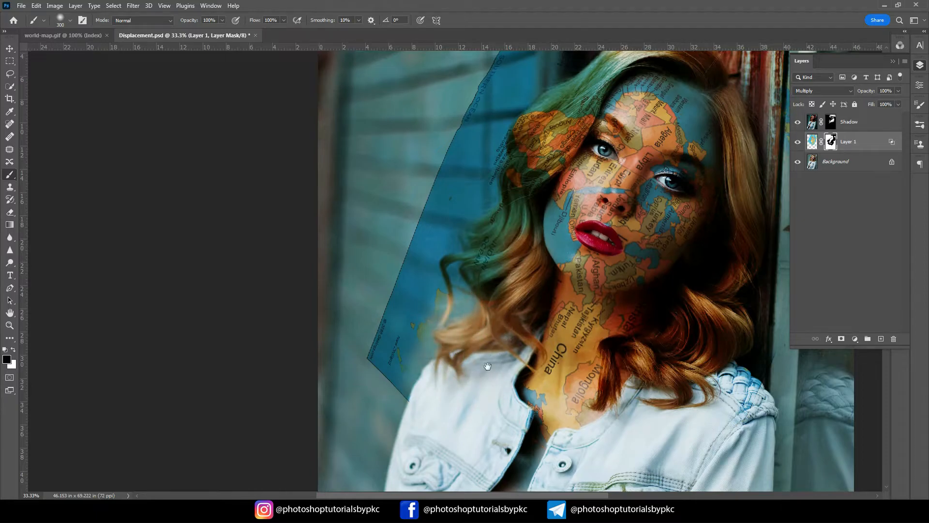
pyautogui.moveTo(497, 333); pyautogui.dragTo(454, 464)
pyautogui.moveTo(456, 395)
pyautogui.mouseDown()
pyautogui.moveTo(477, 397)
pyautogui.moveTo(509, 297)
pyautogui.moveTo(492, 288)
pyautogui.moveTo(469, 354)
pyautogui.moveTo(475, 287)
pyautogui.moveTo(461, 300)
pyautogui.moveTo(496, 234)
pyautogui.moveTo(496, 277)
pyautogui.moveTo(531, 226)
pyautogui.moveTo(515, 266)
pyautogui.mouseUp()
# Reduce the brush to 100 px and mask the map off the hair edge beside the lit-side eye and the upper parting.
pyautogui.hotkey('ctrl', '+')
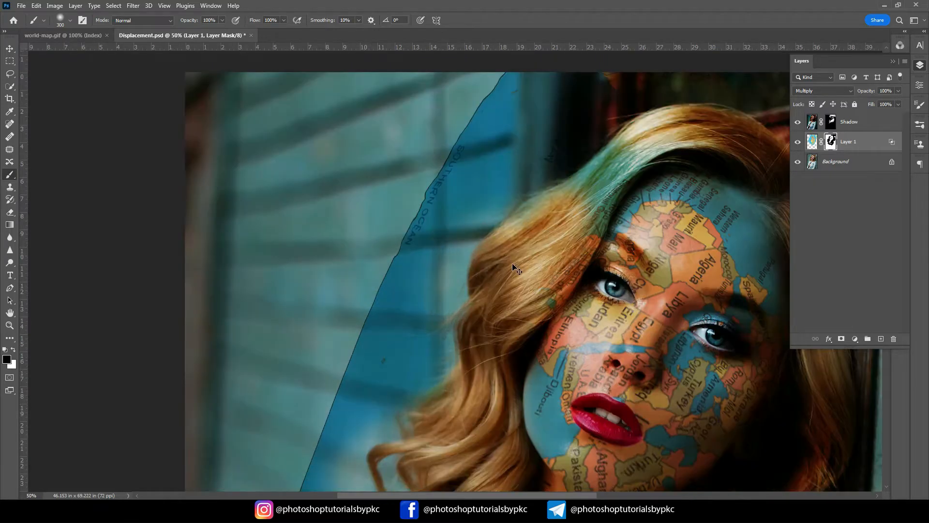
pyautogui.hotkey('ctrl', '+')
pyautogui.moveTo(595, 278); pyautogui.dragTo(573, 312)
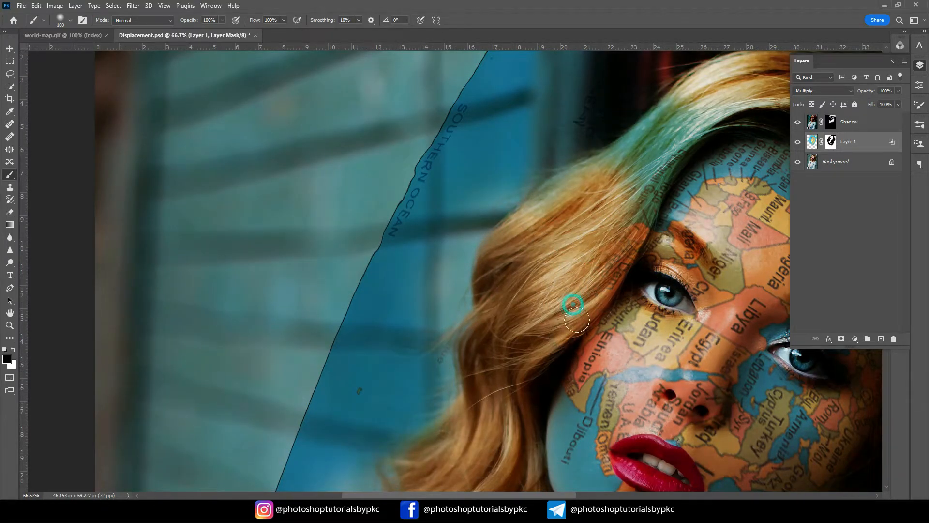
pyautogui.moveTo(586, 308)
pyautogui.mouseDown()
pyautogui.moveTo(650, 194)
pyautogui.moveTo(643, 184)
pyautogui.moveTo(386, 314)
pyautogui.moveTo(426, 264)
pyautogui.moveTo(341, 298)
pyautogui.moveTo(309, 333)
pyautogui.moveTo(289, 301)
pyautogui.mouseUp()
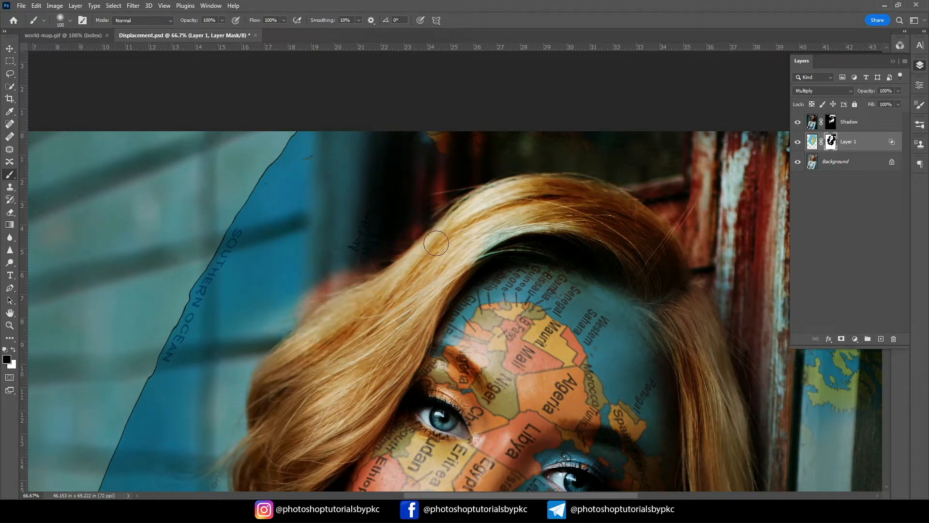
# Mask the map off the hair along the forehead hairline and shaded temple, undoing and repainting the stroke that cuts into the forehead.
pyautogui.moveTo(474, 256)
pyautogui.mouseDown()
pyautogui.moveTo(528, 242)
pyautogui.moveTo(506, 235)
pyautogui.moveTo(588, 241)
pyautogui.mouseUp()
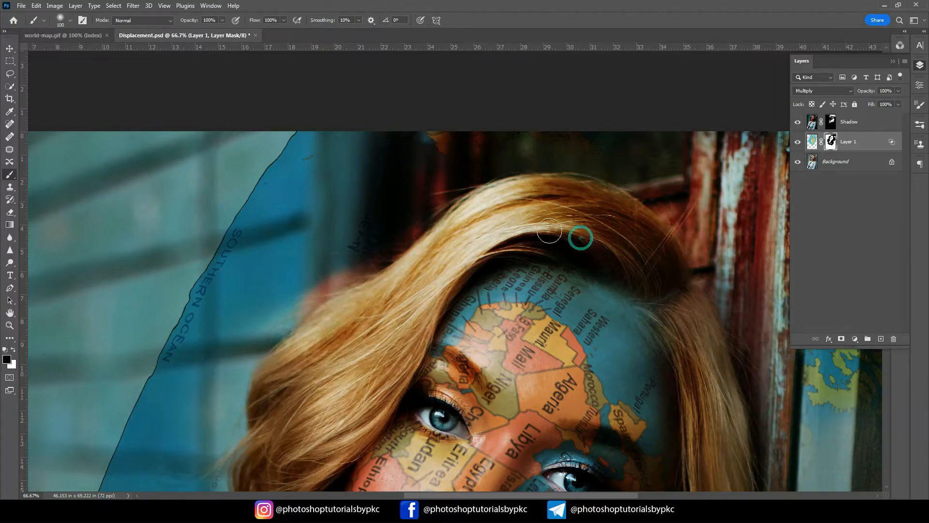
pyautogui.moveTo(649, 281)
pyautogui.mouseDown()
pyautogui.moveTo(656, 301)
pyautogui.moveTo(643, 292)
pyautogui.moveTo(691, 334)
pyautogui.mouseUp()
pyautogui.moveTo(670, 297)
pyautogui.mouseDown()
pyautogui.moveTo(685, 336)
pyautogui.moveTo(592, 275)
pyautogui.mouseUp()
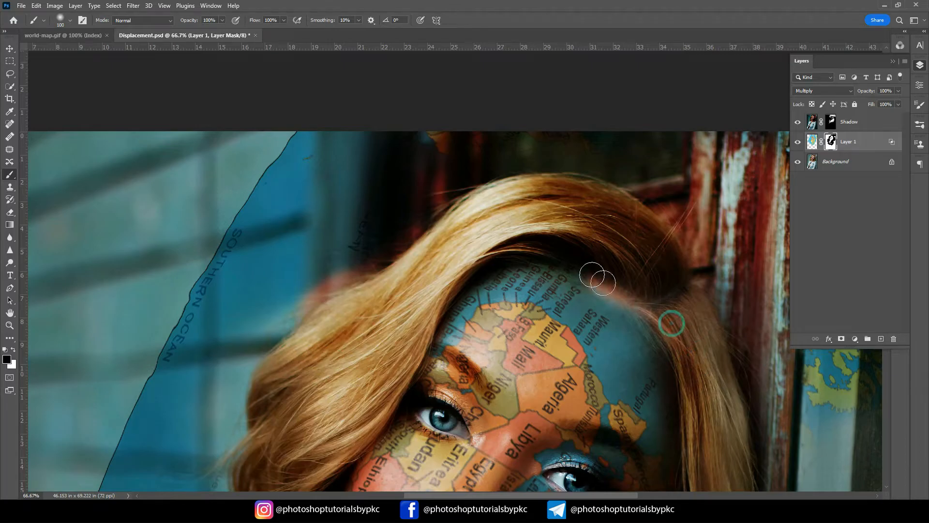
pyautogui.hotkey('ctrl', 'z')
pyautogui.moveTo(655, 297); pyautogui.dragTo(590, 254)
pyautogui.moveTo(590, 257); pyautogui.dragTo(684, 329)
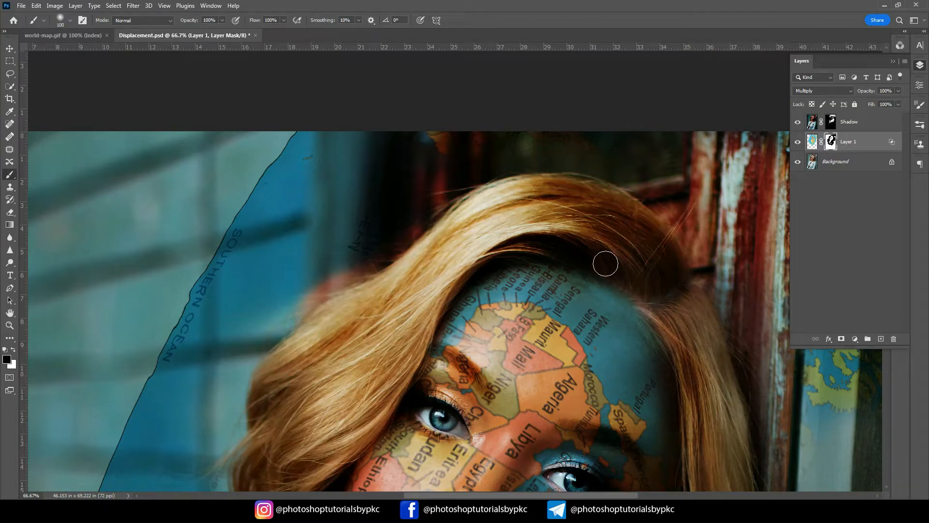
# Mask the map off the window background with a 900 px brush and off the wooden wall with a 700 px brush.
pyautogui.hotkey('ctrl', '0')
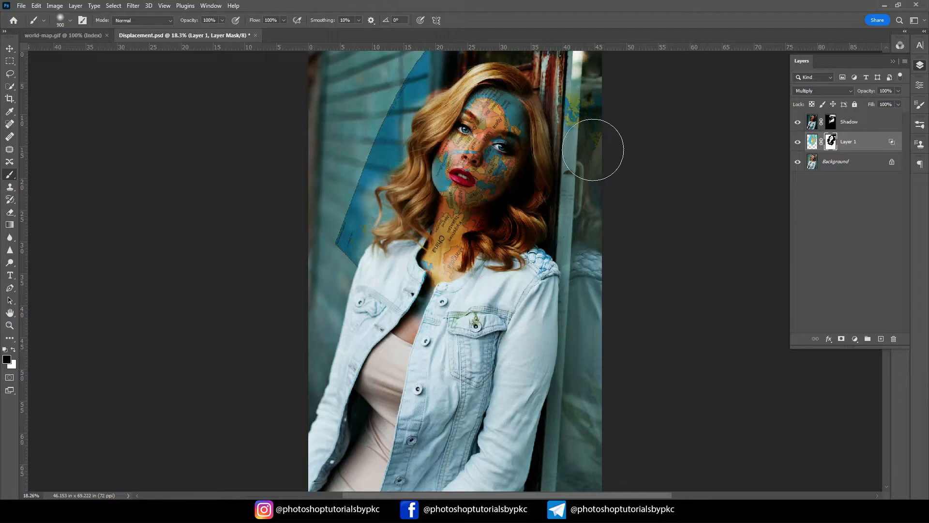
pyautogui.moveTo(594, 151); pyautogui.dragTo(598, 87)
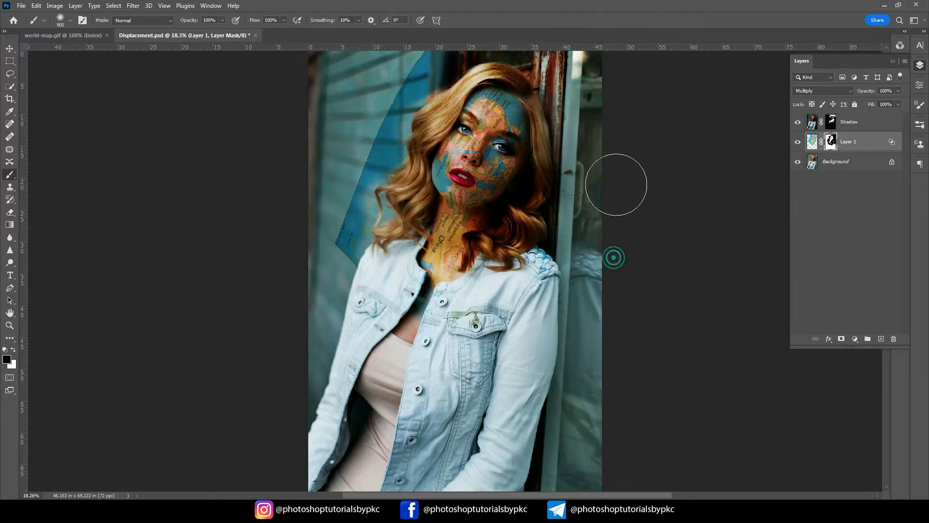
pyautogui.press('[')
pyautogui.press('[')
pyautogui.scroll(3, 600, 148)
pyautogui.moveTo(498, 124)
pyautogui.mouseDown()
pyautogui.moveTo(434, 138)
pyautogui.moveTo(440, 114)
pyautogui.mouseUp()
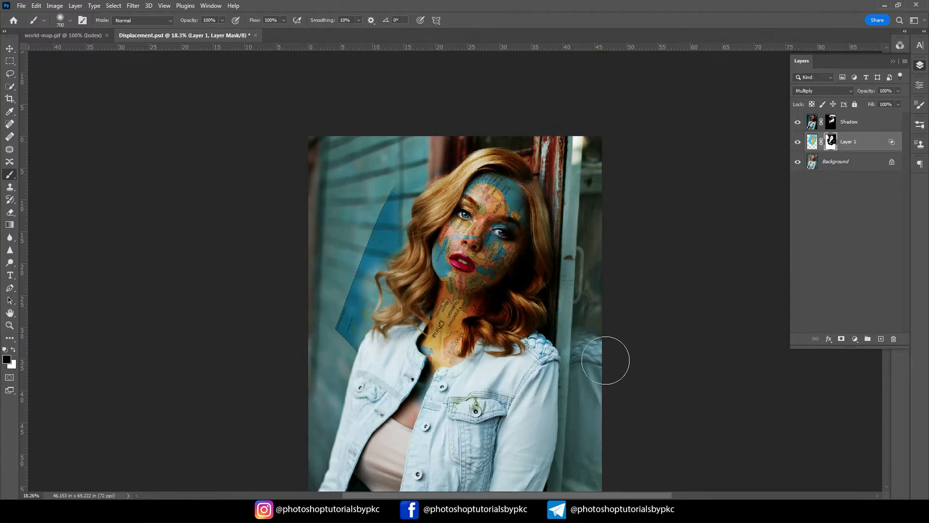
pyautogui.moveTo(378, 184); pyautogui.dragTo(368, 242)
pyautogui.moveTo(382, 274)
pyautogui.mouseDown()
pyautogui.moveTo(352, 272)
pyautogui.moveTo(356, 309)
pyautogui.moveTo(335, 321)
pyautogui.mouseUp()
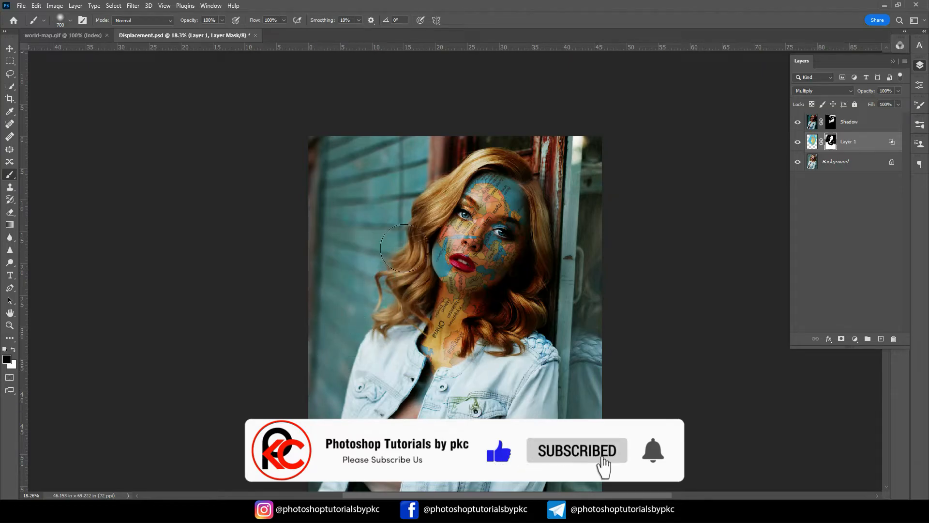
pyautogui.moveTo(372, 237)
pyautogui.mouseDown()
pyautogui.moveTo(307, 351)
pyautogui.moveTo(352, 357)
pyautogui.mouseUp()
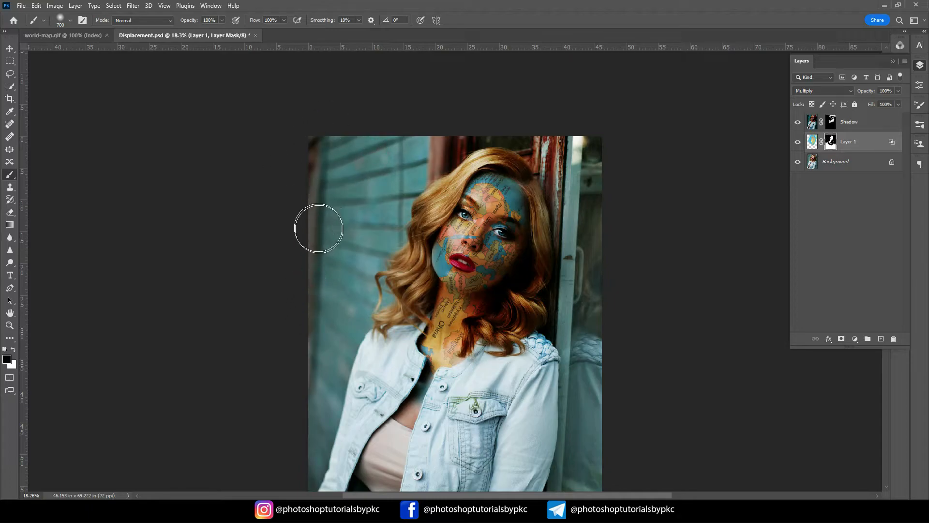
# Clean the remaining map traces off the window edge, the outer hair on the shaded side and the jacket.
pyautogui.moveTo(618, 150)
pyautogui.mouseDown()
pyautogui.moveTo(624, 205)
pyautogui.moveTo(603, 272)
pyautogui.mouseUp()
pyautogui.moveTo(582, 230)
pyautogui.mouseDown()
pyautogui.moveTo(551, 301)
pyautogui.moveTo(558, 279)
pyautogui.moveTo(566, 285)
pyautogui.mouseUp()
pyautogui.moveTo(525, 306)
pyautogui.mouseDown()
pyautogui.moveTo(510, 311)
pyautogui.moveTo(564, 273)
pyautogui.moveTo(553, 250)
pyautogui.mouseUp()
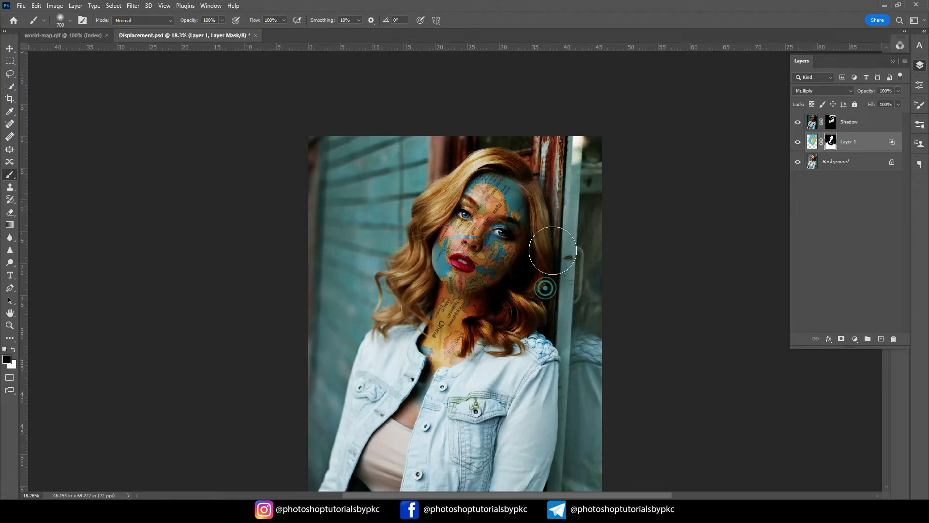
pyautogui.moveTo(455, 469)
pyautogui.mouseDown()
pyautogui.moveTo(428, 438)
pyautogui.moveTo(376, 410)
pyautogui.moveTo(363, 446)
pyautogui.moveTo(403, 378)
pyautogui.moveTo(363, 394)
pyautogui.moveTo(382, 376)
pyautogui.moveTo(371, 330)
pyautogui.mouseUp()
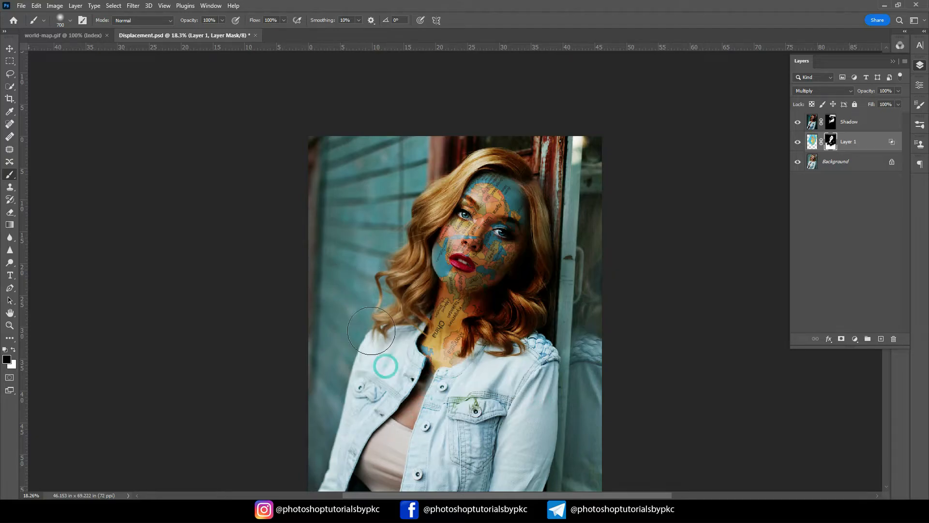
pyautogui.scroll(-3, 334, 289)
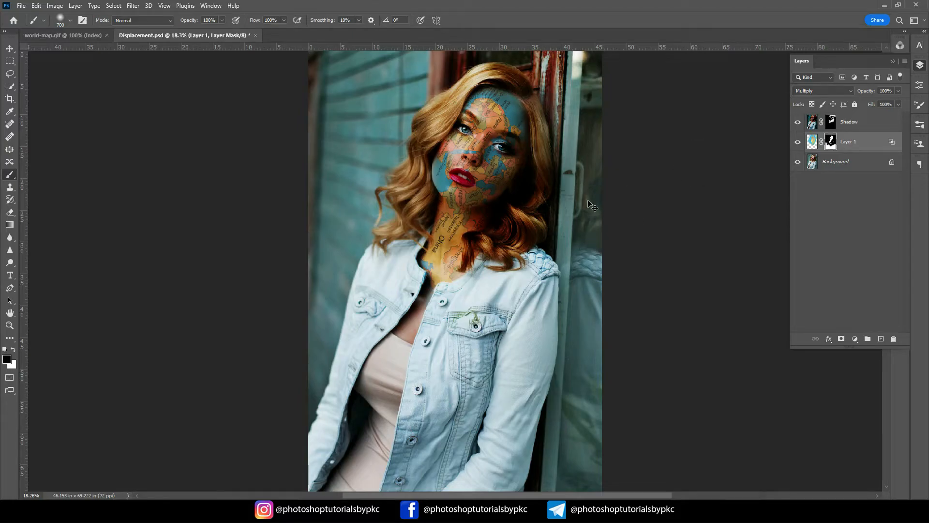
# Mask the map off both eyes on Layer 1's mask with a brush reduced to about 35 px.
pyautogui.hotkey('ctrl', '+')
pyautogui.hotkey('ctrl', '+')
pyautogui.hotkey('ctrl', '+')
pyautogui.hotkey('ctrl', '+')
pyautogui.hotkey('ctrl', '+')
pyautogui.moveTo(497, 170); pyautogui.dragTo(446, 521)
pyautogui.moveTo(441, 292); pyautogui.dragTo(387, 504)
pyautogui.press('[')
pyautogui.press('[')
pyautogui.press('[')
pyautogui.press('[')
pyautogui.press('[')
pyautogui.press('[')
pyautogui.press('[')
pyautogui.press('[')
pyautogui.press('[')
pyautogui.press('[')
pyautogui.press('[')
pyautogui.press('[')
pyautogui.press('[')
pyautogui.press('[')
pyautogui.press('[')
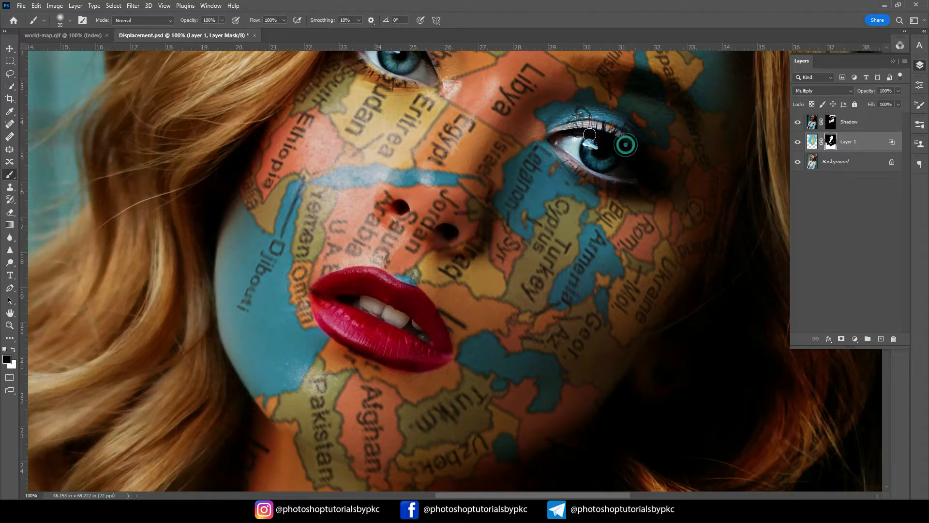
pyautogui.click(630, 171)
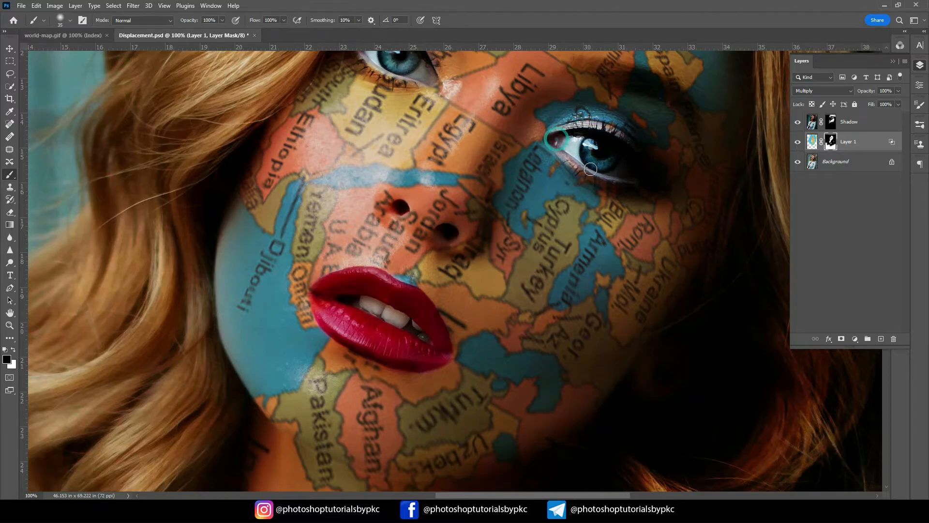
pyautogui.moveTo(450, 292); pyautogui.dragTo(491, 448)
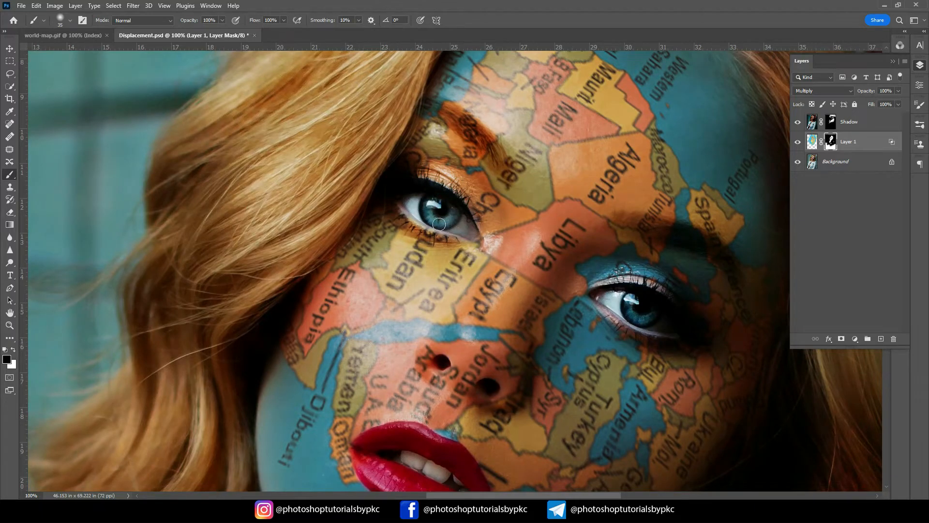
pyautogui.hotkey('ctrl', '0')
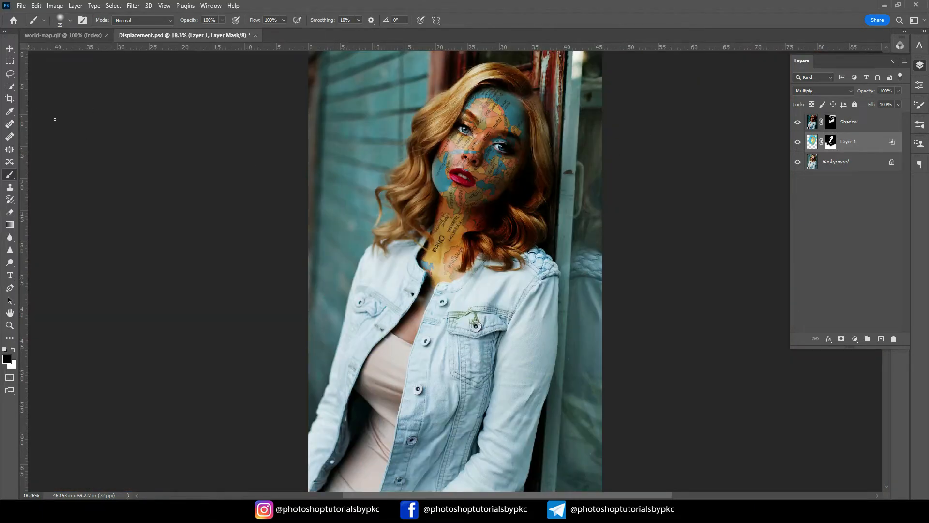
# Group the Shadow layer and Layer 1, and toggle the group's visibility to compare before and after.
pyautogui.click(10, 49)
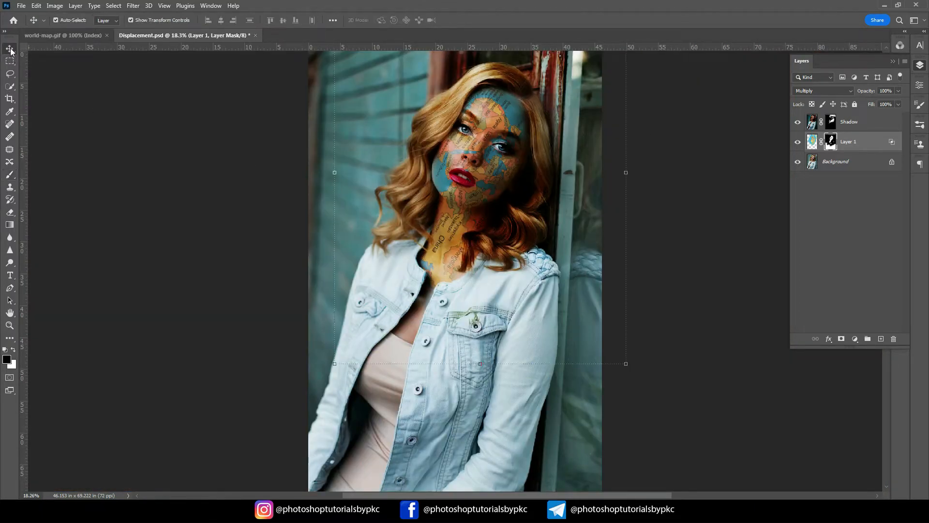
pyautogui.click(682, 200)
pyautogui.click(893, 61)
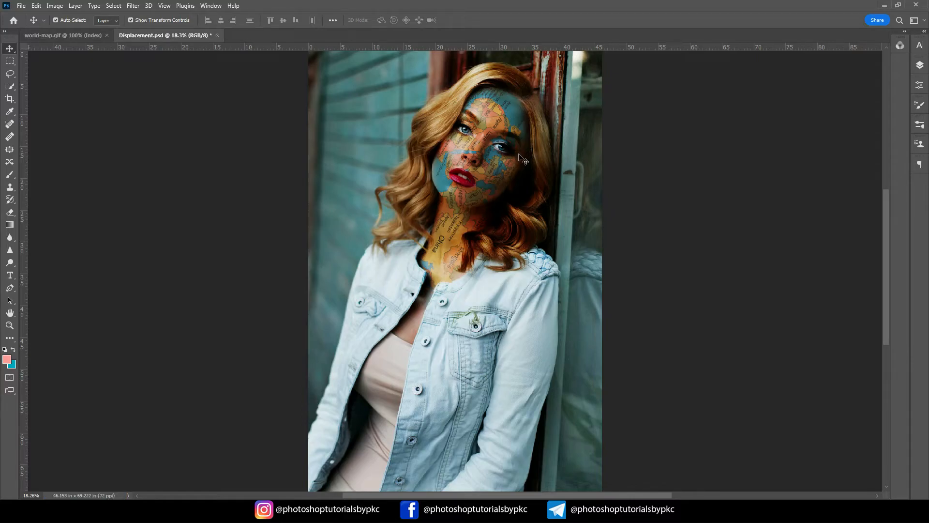
pyautogui.click(920, 66)
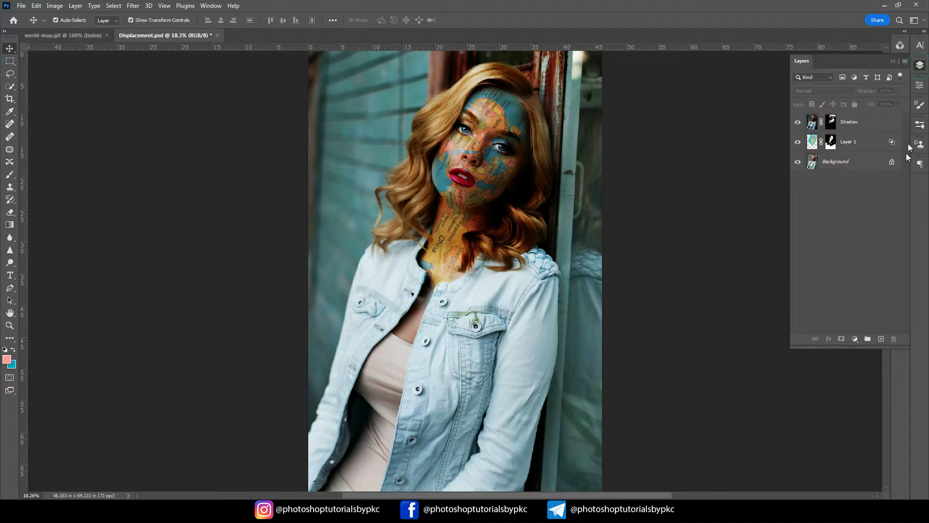
pyautogui.click(856, 143)
pyautogui.click(855, 124)
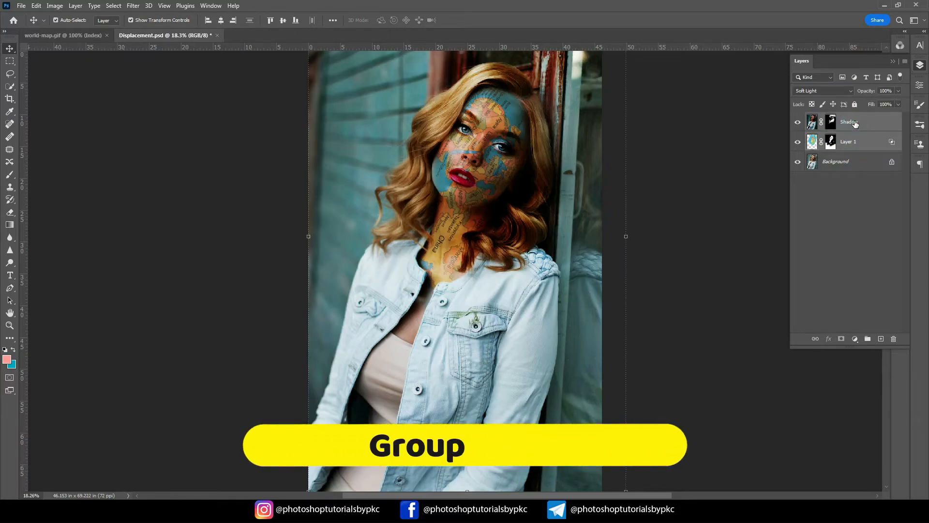
pyautogui.hotkey('ctrl', 'g')
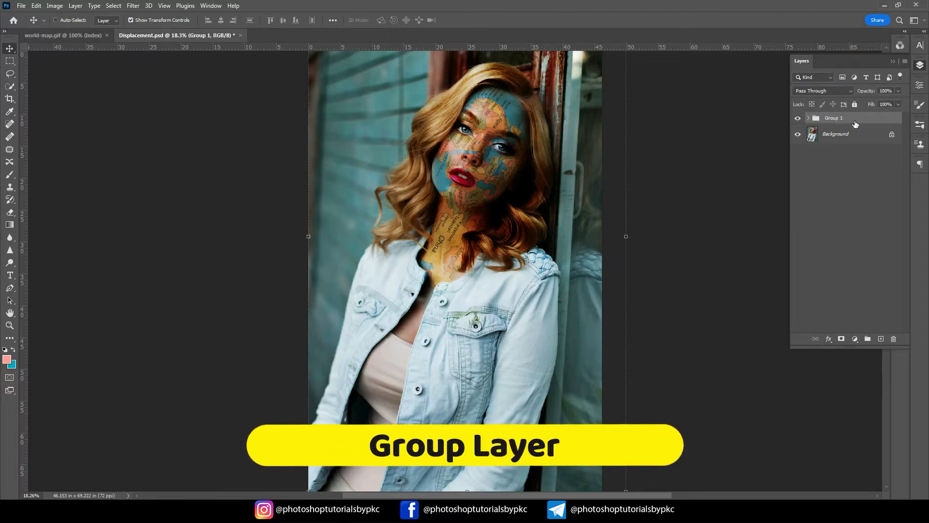
pyautogui.click(798, 119)
pyautogui.click(797, 119)
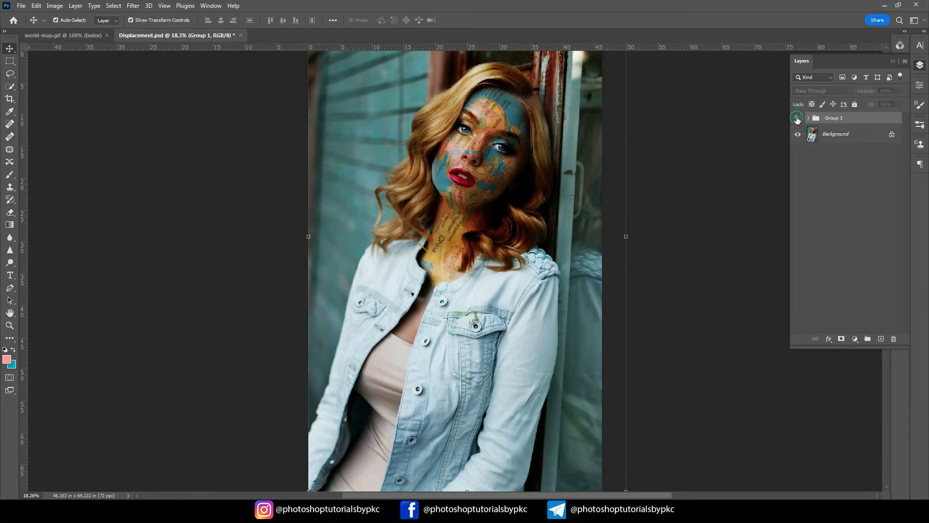
pyautogui.click(798, 119)
pyautogui.click(797, 119)
# Apply Levels to the Background layer with the black input at 18 and the white input slider pulled slightly inward.
pyautogui.click(833, 139)
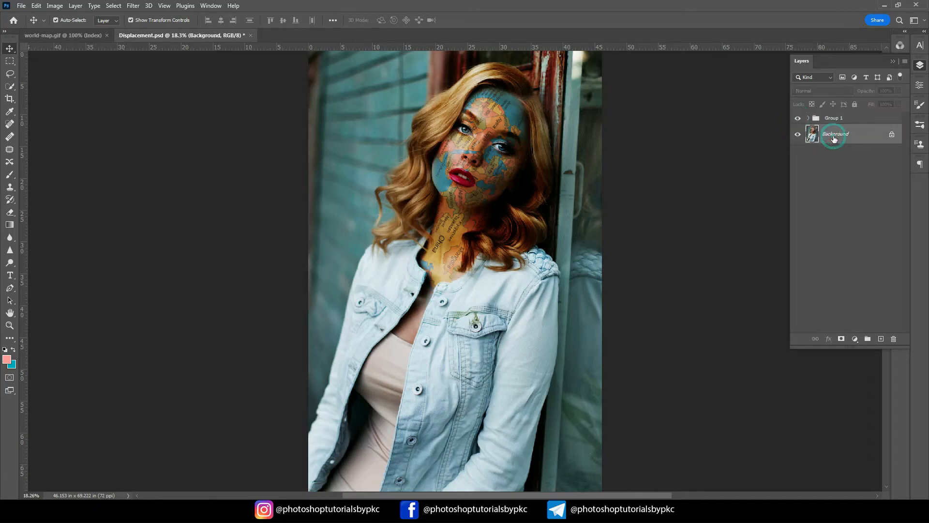
pyautogui.hotkey('ctrl', 'l')
pyautogui.moveTo(708, 265); pyautogui.dragTo(716, 265)
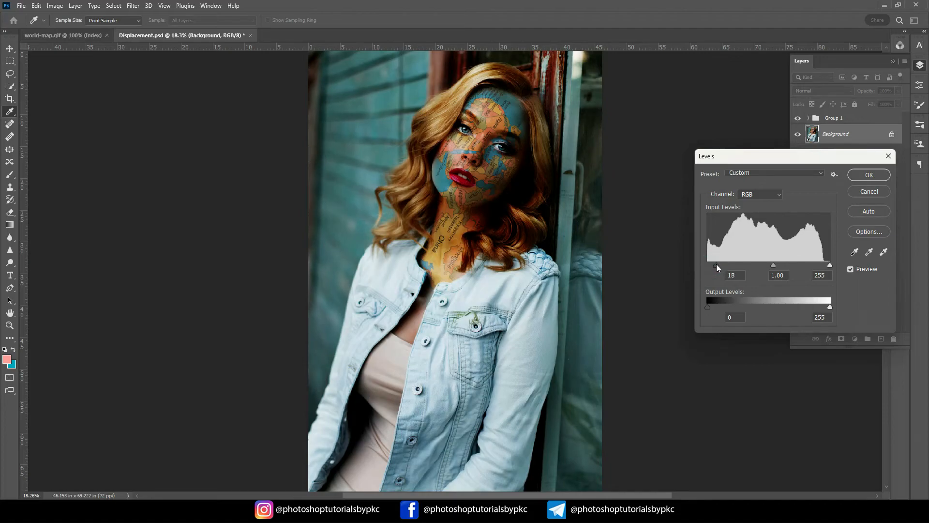
pyautogui.moveTo(828, 264); pyautogui.dragTo(828, 265)
pyautogui.press('Return')
pyautogui.hotkey('ctrl', '+')
pyautogui.hotkey('ctrl', '+')
pyautogui.hotkey('ctrl', '+')
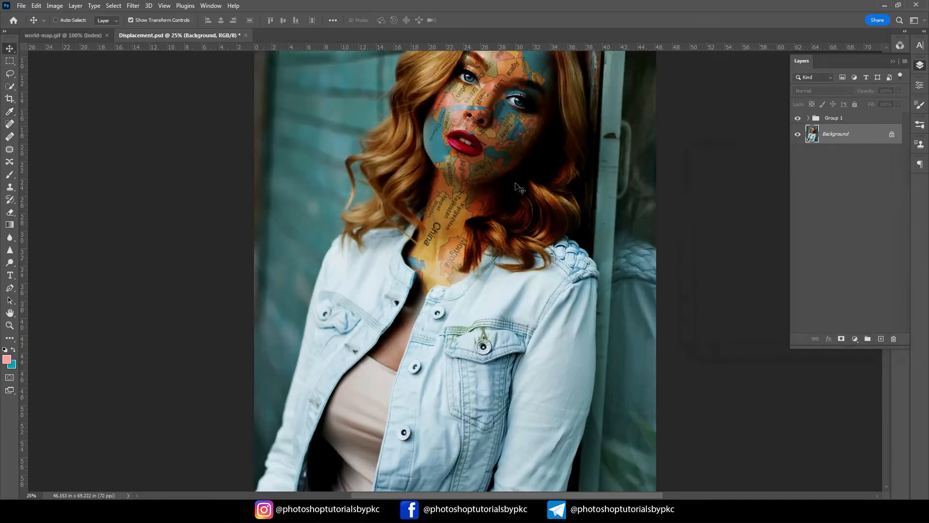
pyautogui.moveTo(494, 149); pyautogui.dragTo(475, 386)
pyautogui.moveTo(491, 239); pyautogui.dragTo(453, 329)
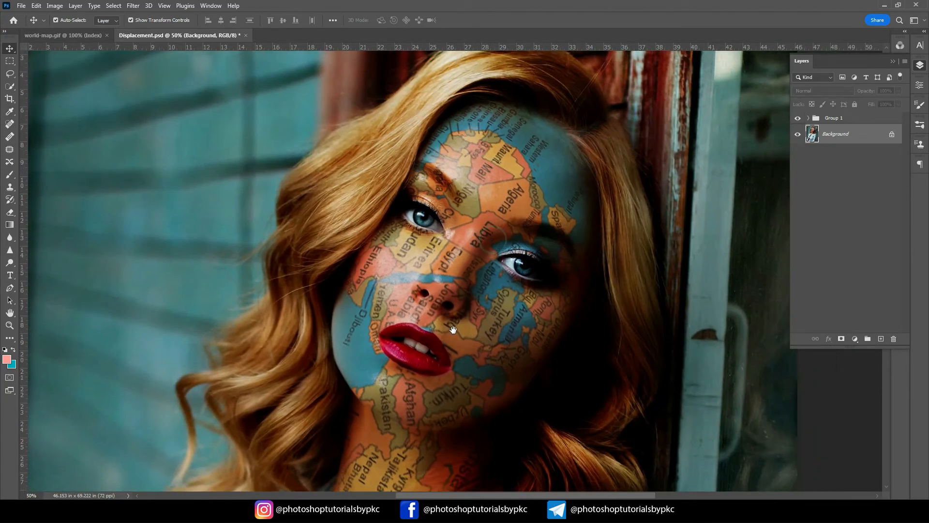
pyautogui.hotkey('ctrl', '0')
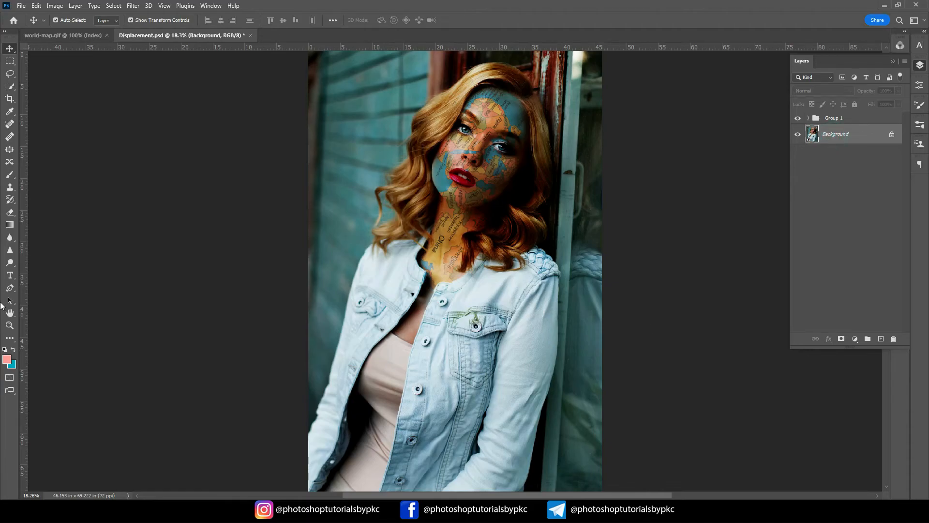
# Darken the wall, the window background and the lower jacket with the Burn tool at 1900 px, Shadows range and 50% exposure.
pyautogui.click(10, 263)
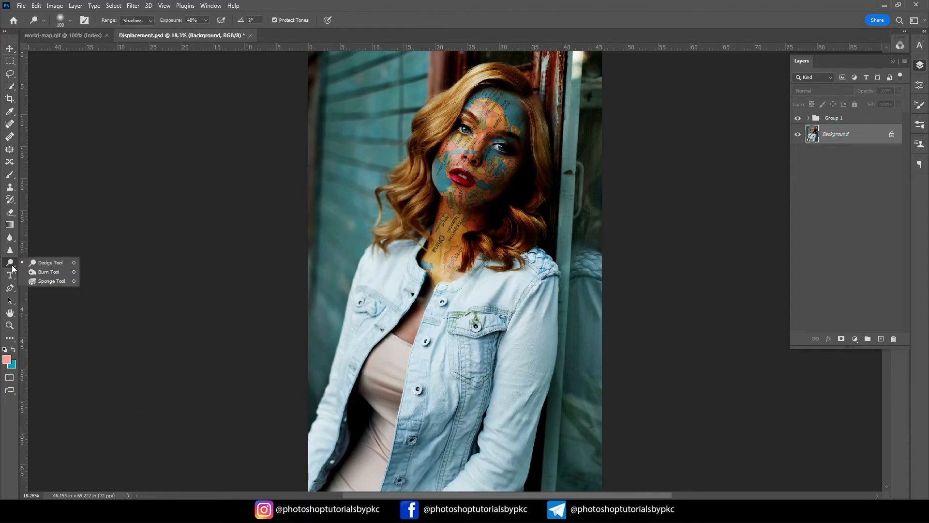
pyautogui.click(43, 273)
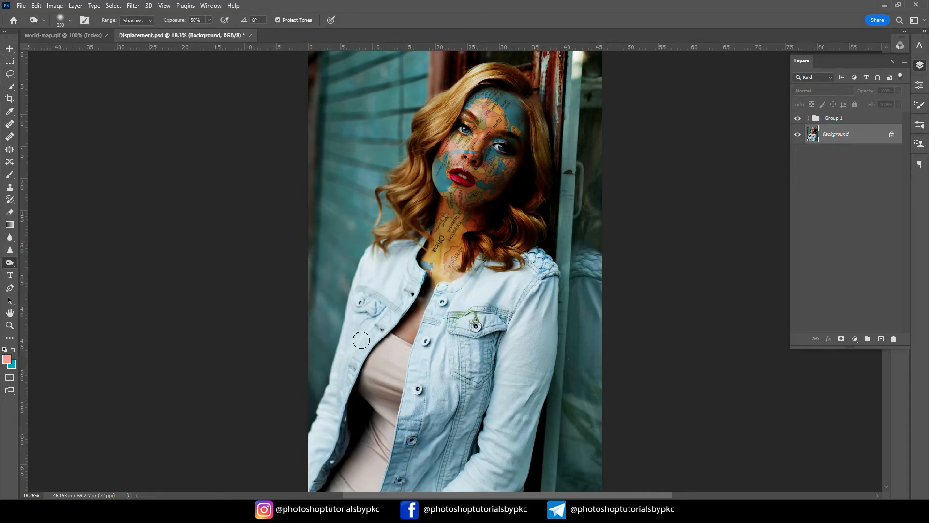
pyautogui.press(']')
pyautogui.press(']')
pyautogui.press(']')
pyautogui.press(']')
pyautogui.press(']')
pyautogui.press(']')
pyautogui.press(']')
pyautogui.press(']')
pyautogui.moveTo(349, 316)
pyautogui.mouseDown()
pyautogui.moveTo(487, 336)
pyautogui.moveTo(502, 328)
pyautogui.mouseUp()
pyautogui.moveTo(493, 366)
pyautogui.mouseDown()
pyautogui.moveTo(601, 414)
pyautogui.moveTo(601, 232)
pyautogui.moveTo(581, 479)
pyautogui.moveTo(556, 481)
pyautogui.mouseUp()
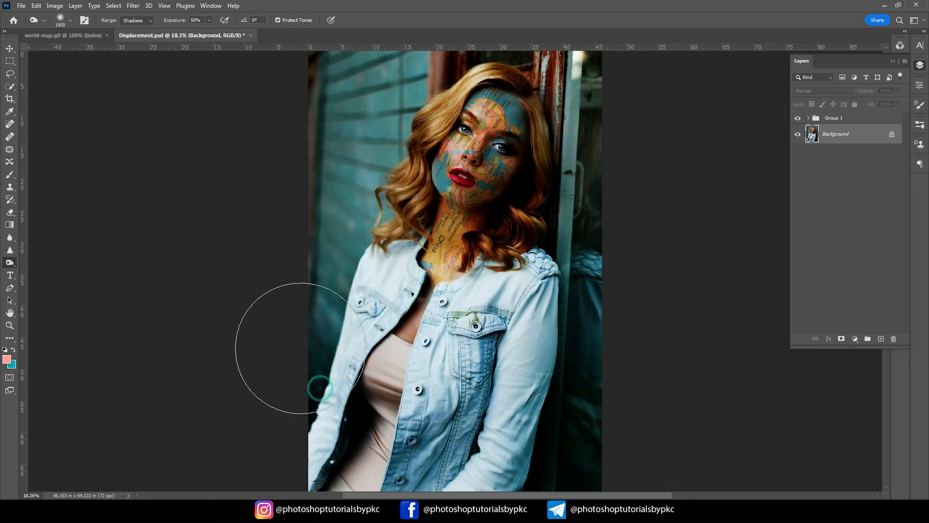
pyautogui.moveTo(294, 92); pyautogui.dragTo(319, 271)
pyautogui.moveTo(658, 272); pyautogui.dragTo(603, 476)
pyautogui.moveTo(536, 385)
pyautogui.mouseDown()
pyautogui.moveTo(484, 346)
pyautogui.moveTo(449, 438)
pyautogui.mouseUp()
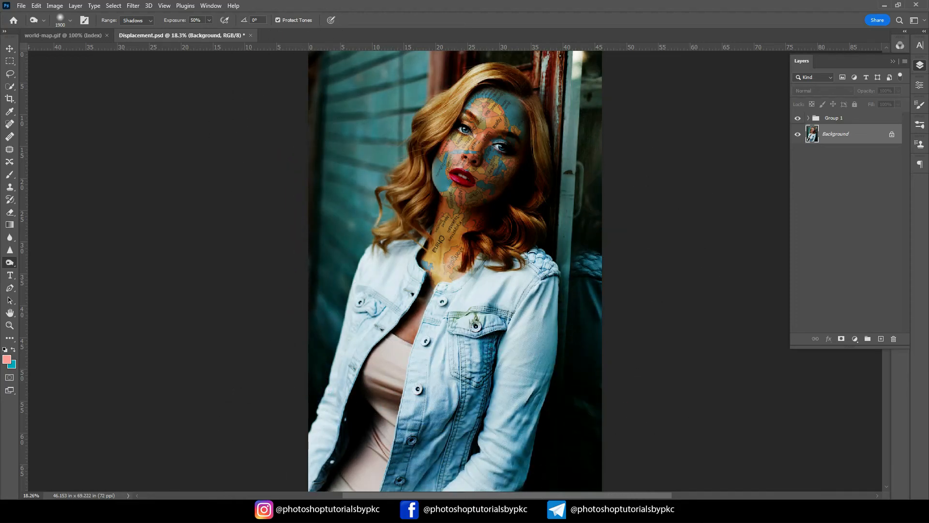
# Switch to the Move tool and toggle the map group's visibility to compare the portrait with and without the map.
pyautogui.press('v')
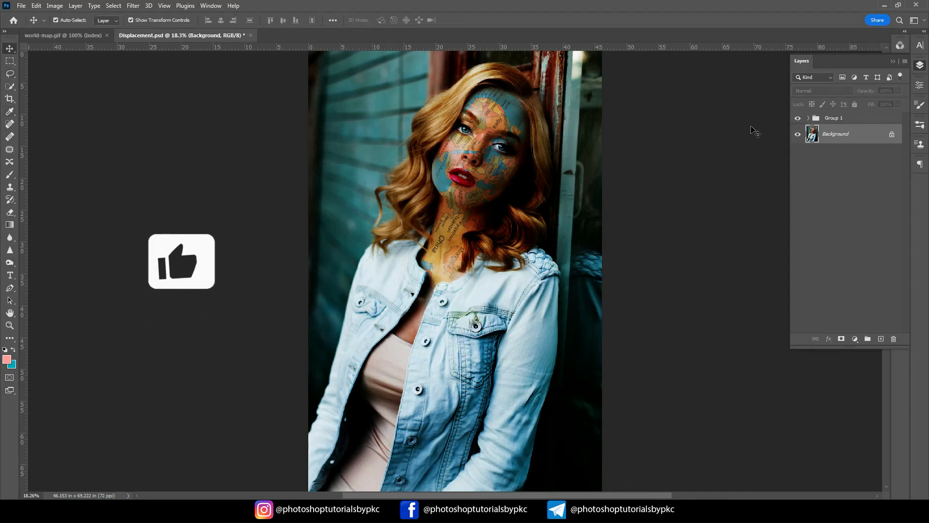
pyautogui.click(797, 119)
pyautogui.click(797, 120)
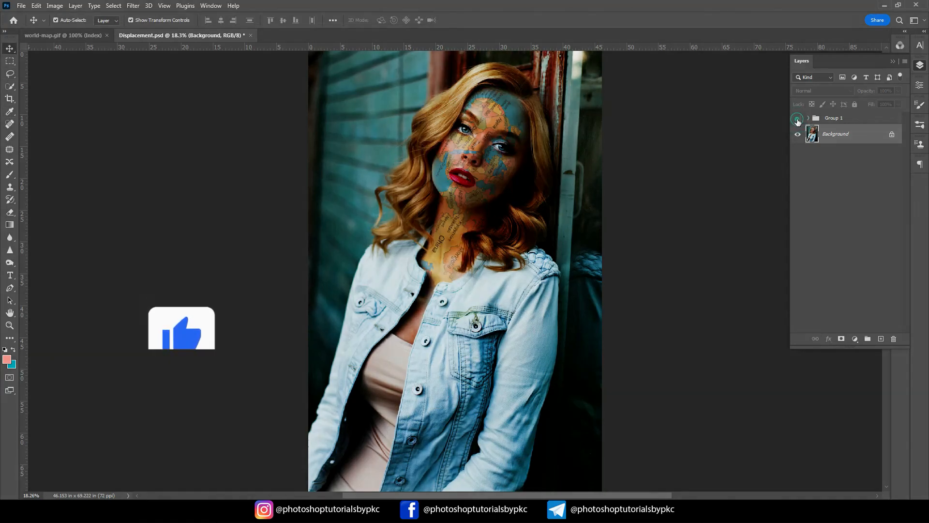